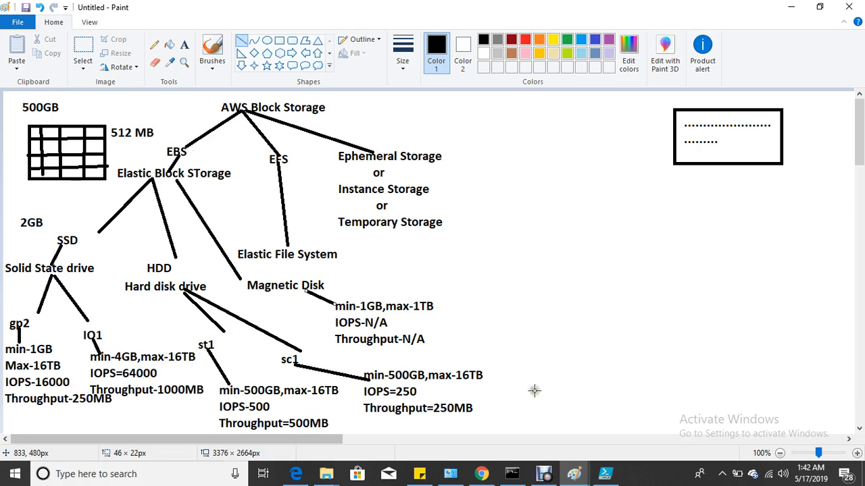
Step: Switch to the EC2 Management Console in Chrome and refresh the Resources overview
click(485, 476)
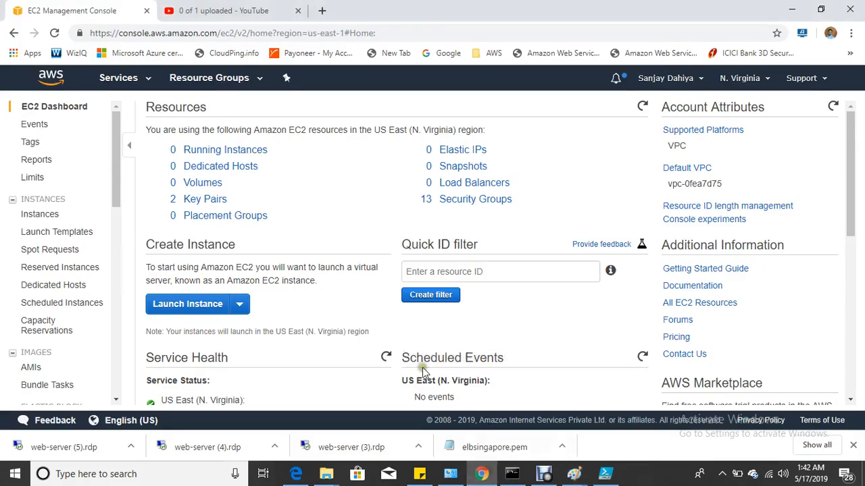
click(640, 109)
click(643, 106)
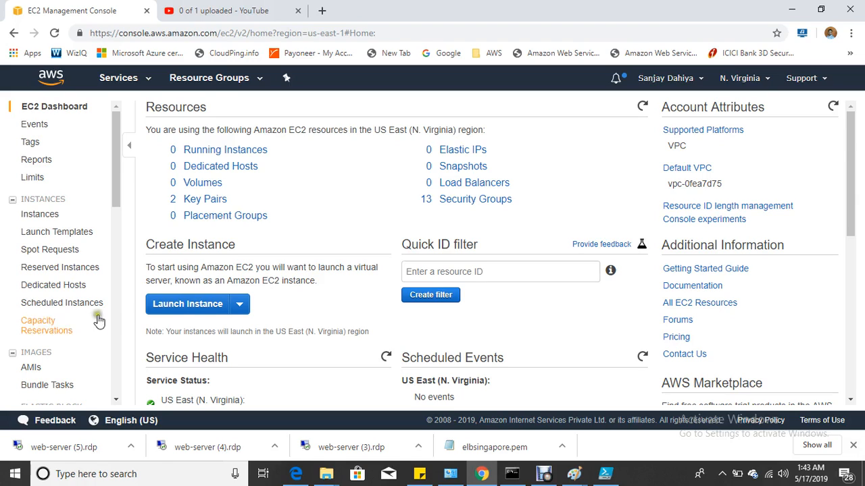
Step: Start launching an instance with the Amazon Linux 2 AMI (64-bit x86) and the t2.micro type, continuing with default instance details to Add Storage
click(197, 301)
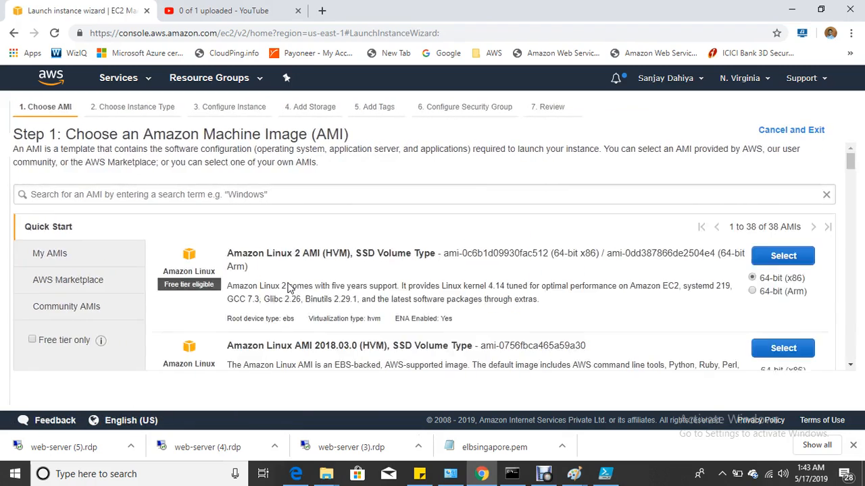
click(787, 255)
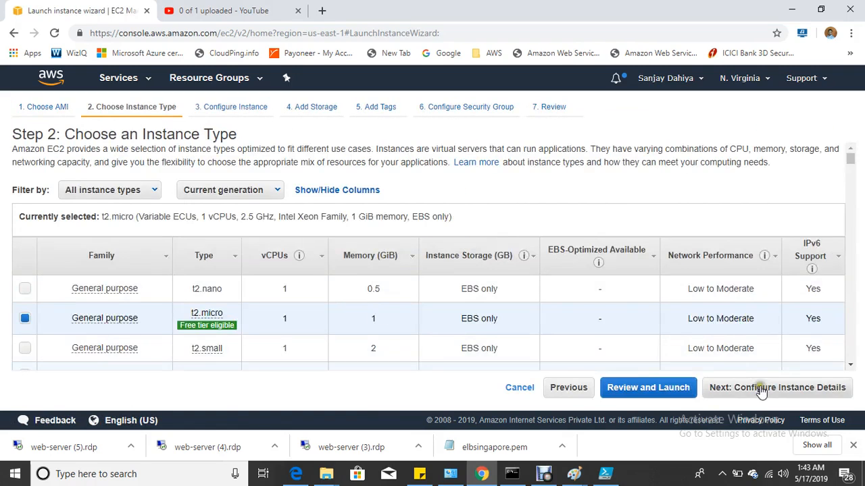
click(763, 395)
click(789, 391)
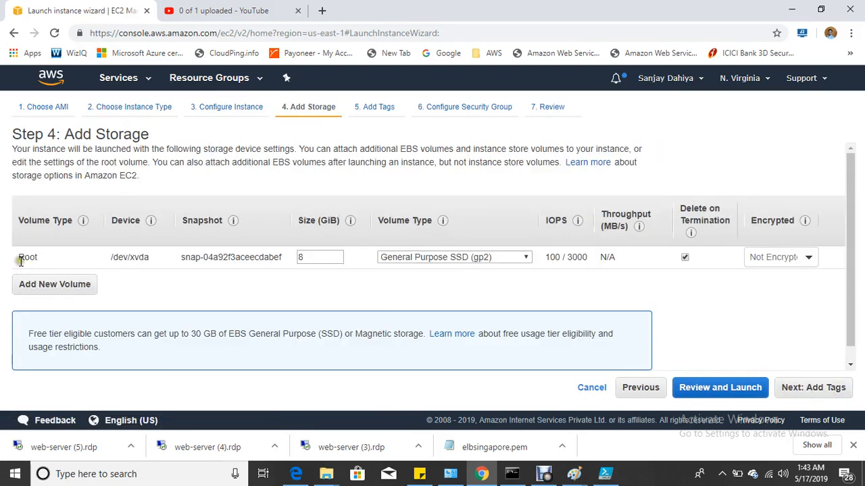
Step: Examine the root volume's type, device, snapshot and size in the storage table
click(21, 257)
drag(21, 257, 219, 264)
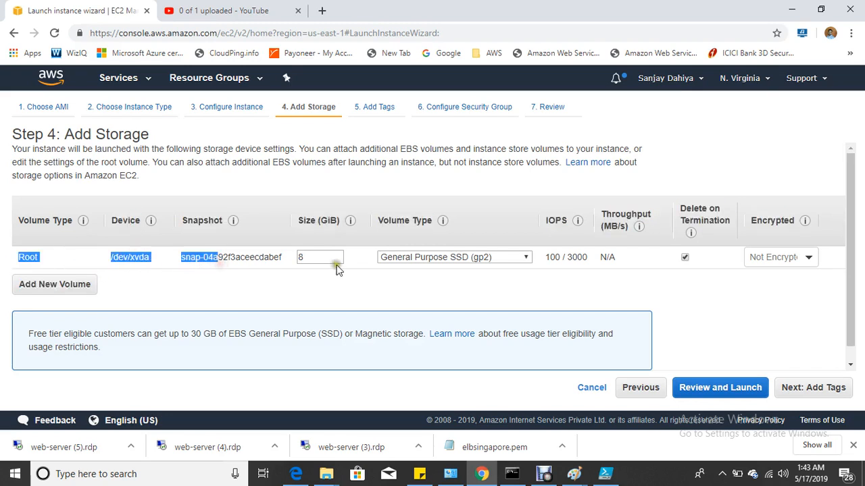
click(340, 269)
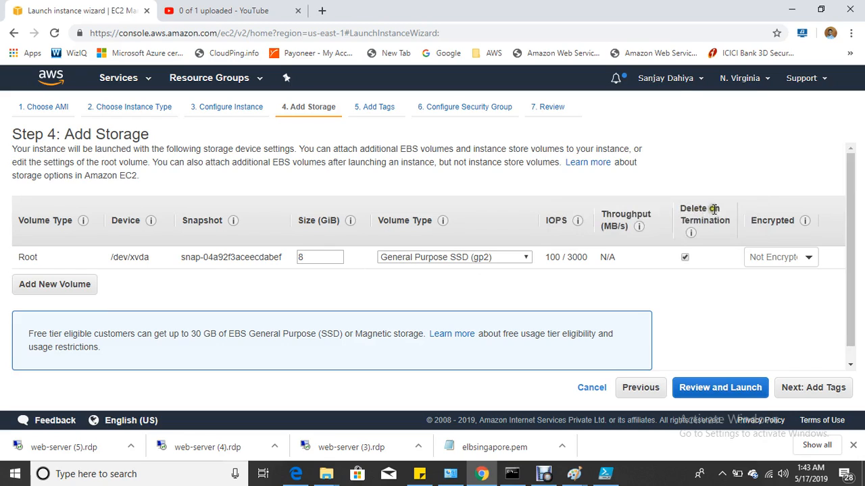
Step: Switch the root volume's Delete on Termination option off and back on
click(685, 259)
click(686, 259)
click(684, 258)
mouse_move(577, 220)
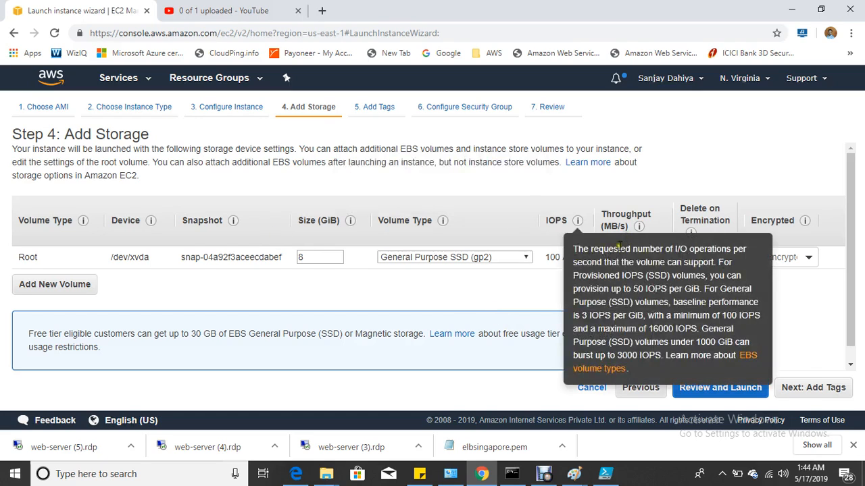
click(684, 257)
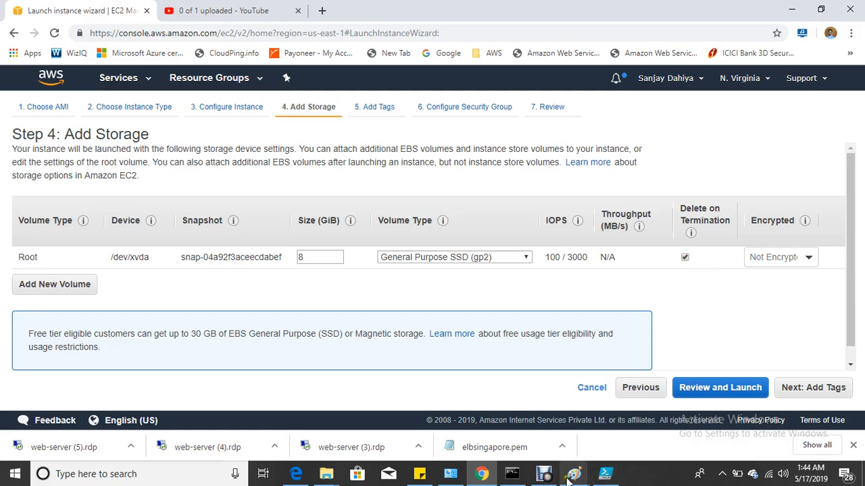
Step: Switch to Paint and draw a rectangle below the dotted box on the canvas
mouse_move(574, 474)
click(674, 436)
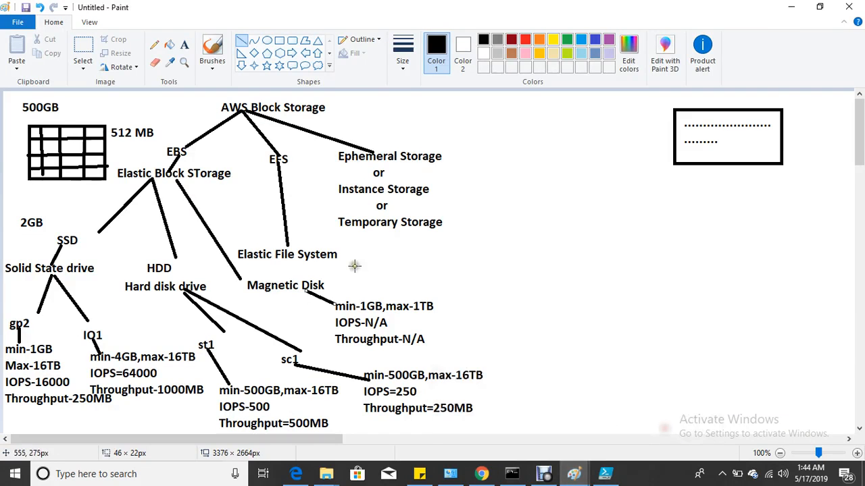
click(279, 40)
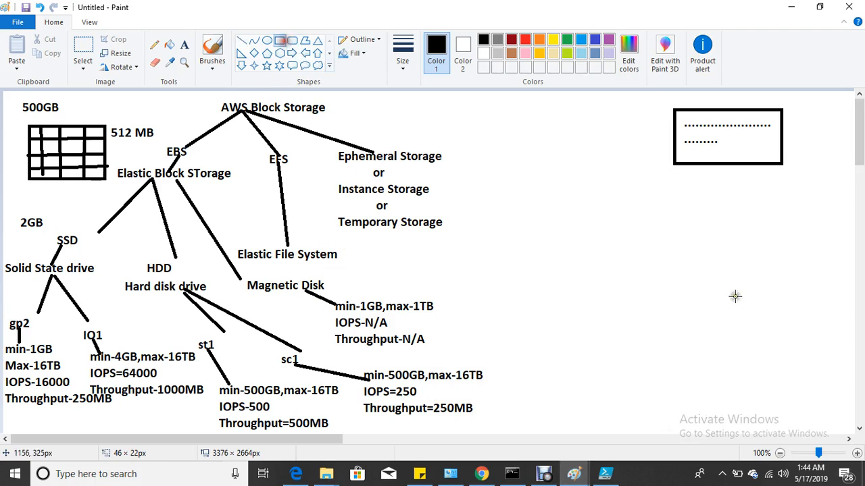
drag(717, 220, 820, 295)
Step: Label the new rectangle EC2 on the inside and write 8GB beneath it
click(185, 45)
drag(731, 233, 800, 276)
text(EC2)
click(734, 358)
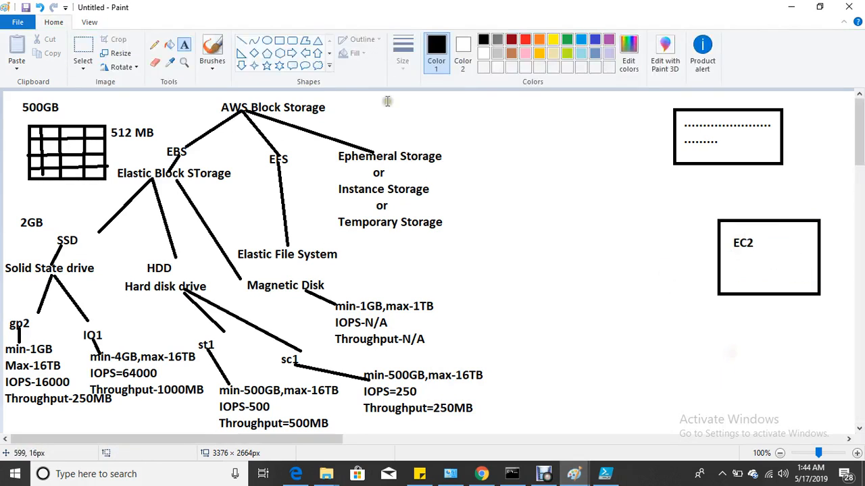
drag(745, 304, 809, 329)
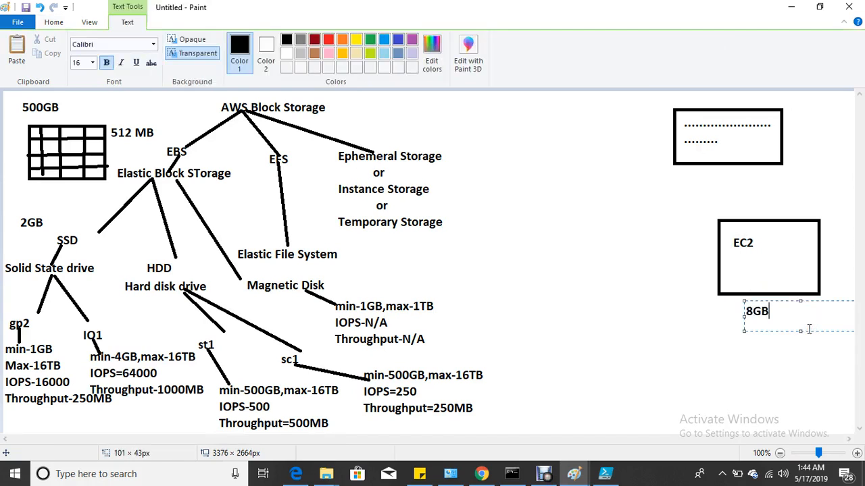
click(800, 356)
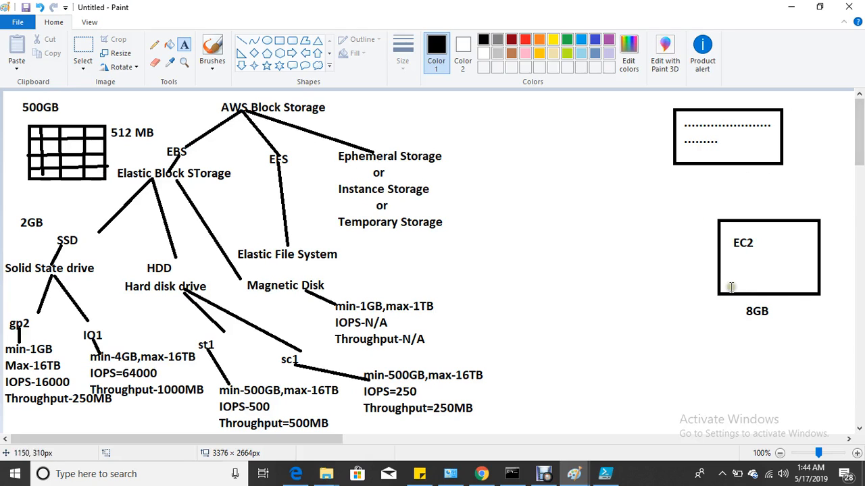
Step: Draw a rectangle of about 158 × 139 px beside the EC2 box and title it AWS Storage Area
click(278, 41)
drag(557, 224, 657, 311)
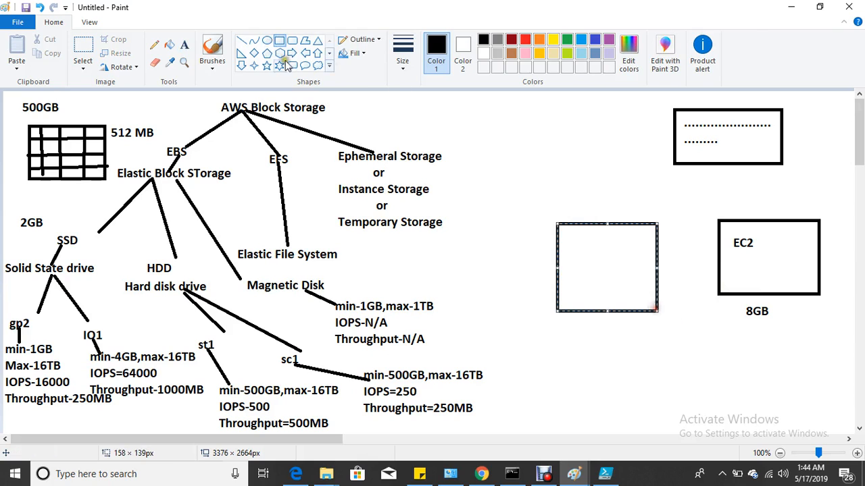
click(184, 45)
drag(491, 183, 653, 221)
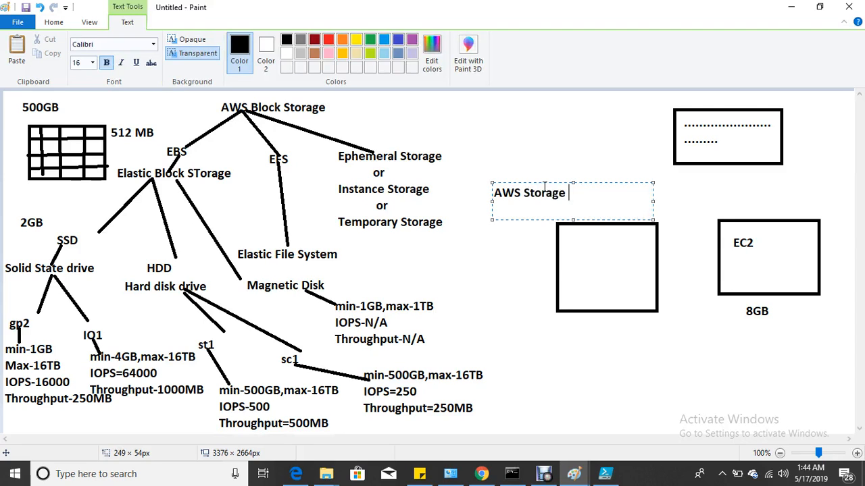
click(519, 271)
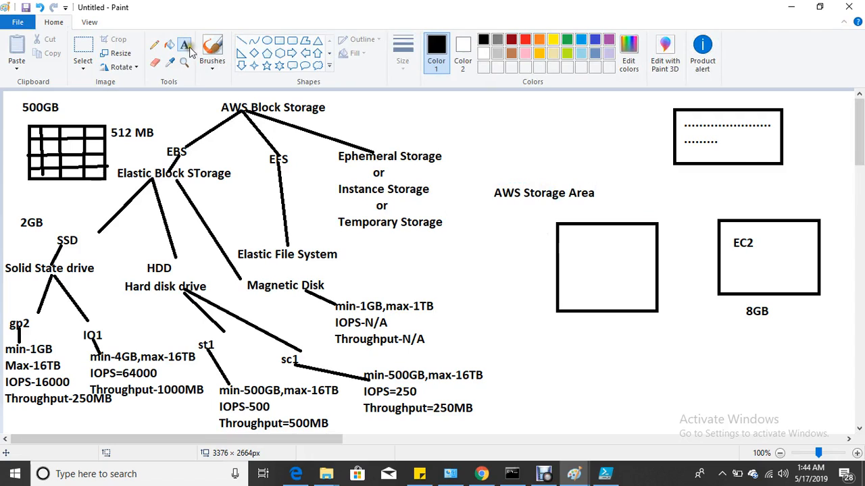
Step: Divide the AWS Storage Area rectangle into a grid with three vertical and three horizontal lines
click(242, 42)
drag(574, 225, 574, 315)
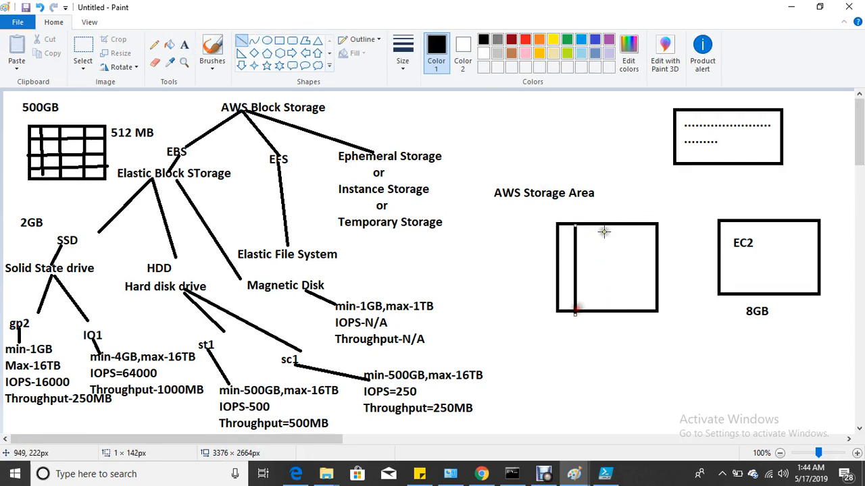
drag(596, 224, 596, 312)
drag(625, 227, 625, 305)
click(244, 42)
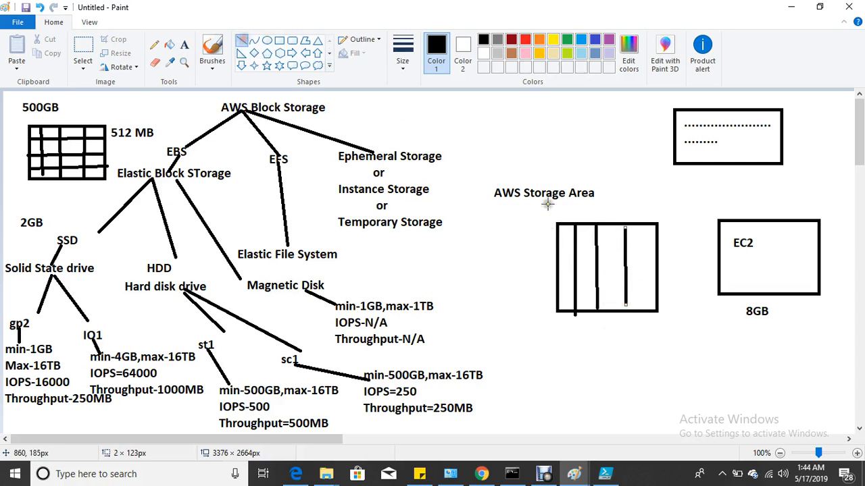
drag(558, 243, 660, 243)
drag(554, 272, 658, 271)
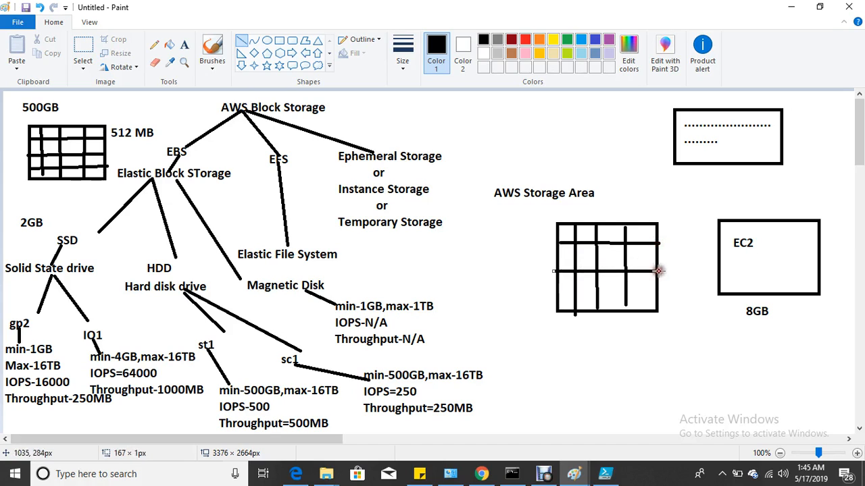
drag(556, 296, 659, 295)
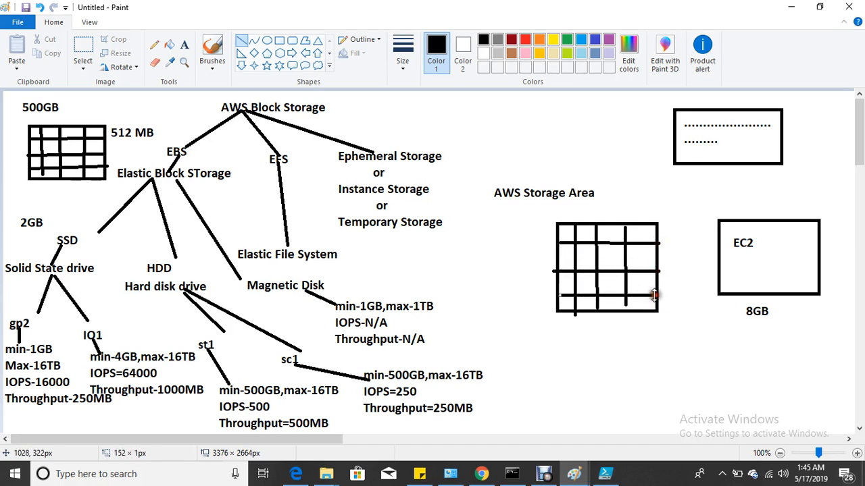
Step: Write 8GB in the grid's upper-right cell and draw a line connecting that cell to the EC2 box
click(185, 44)
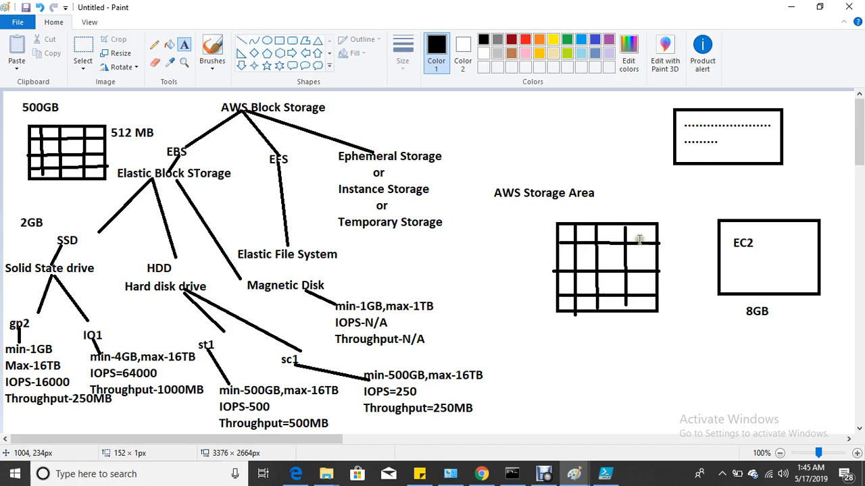
drag(628, 228, 652, 240)
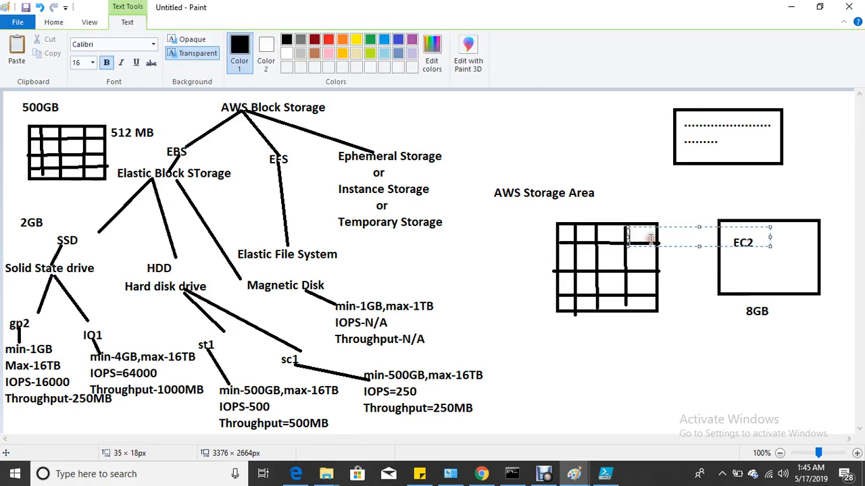
text(8G)
click(625, 370)
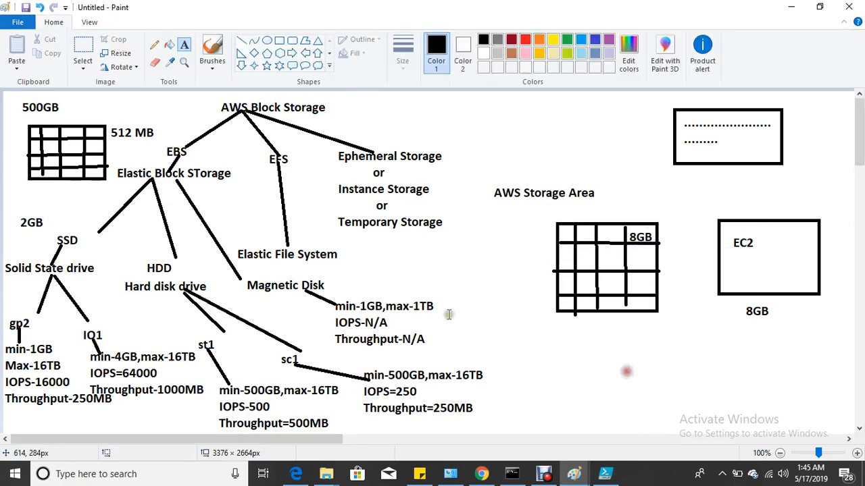
click(243, 42)
drag(659, 236, 717, 271)
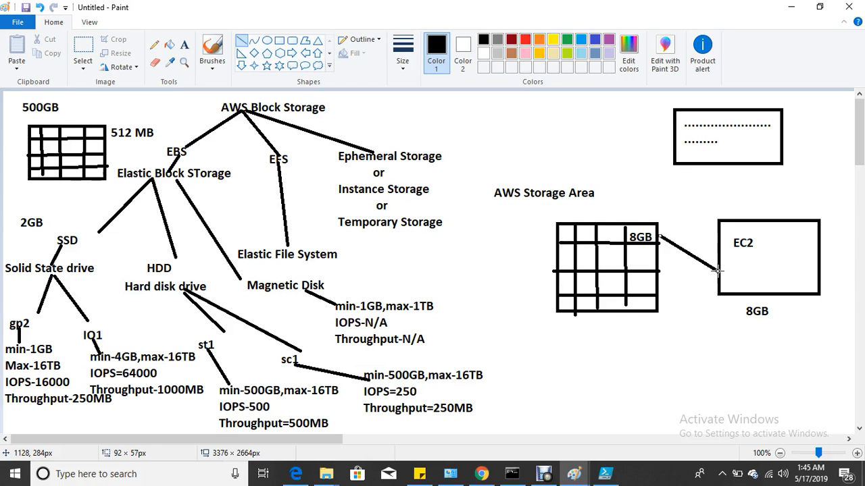
Step: Return to the launch wizard in Chrome and review the root volume's Delete on Termination option
click(481, 473)
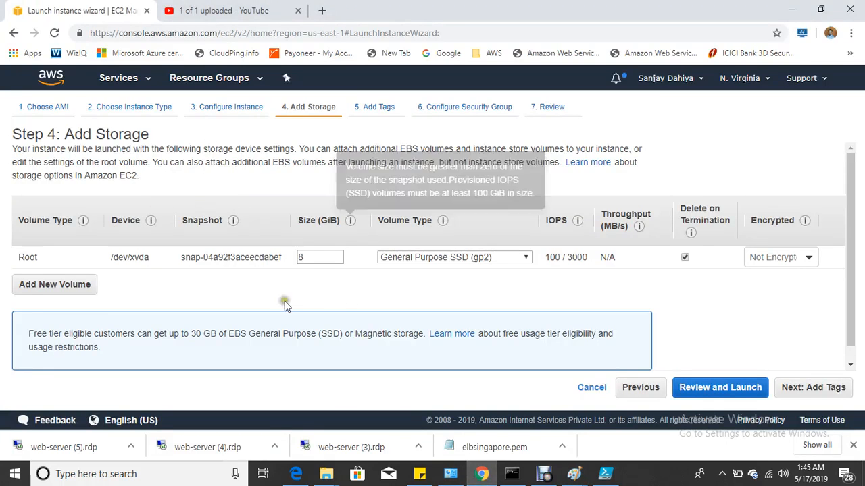
click(685, 258)
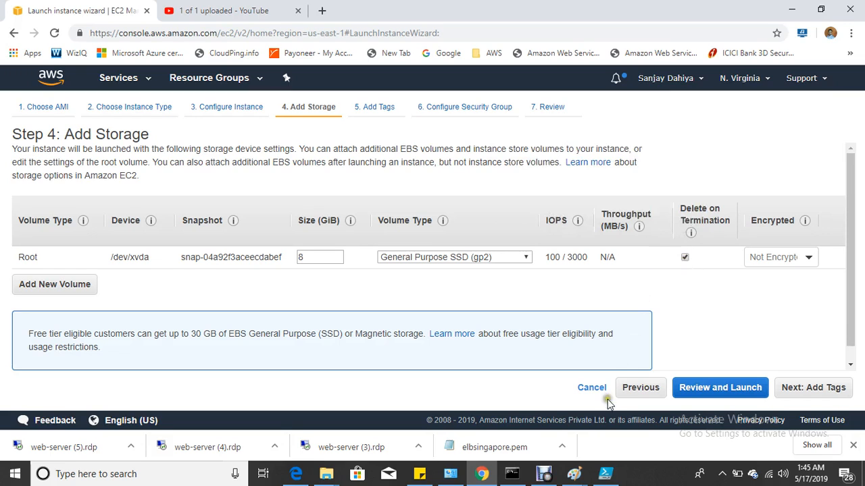
Step: Switch to Paint and cross out the EC2 box and the 8GB cell of the storage grid with red lines
click(573, 475)
click(634, 427)
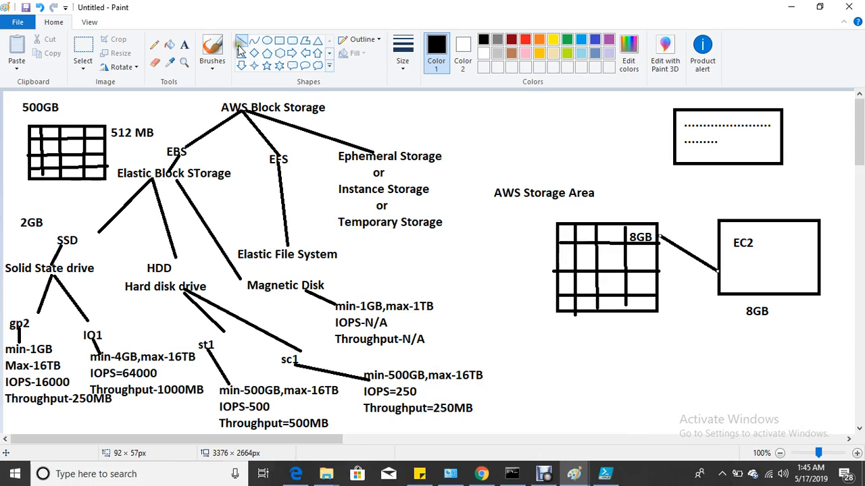
click(525, 39)
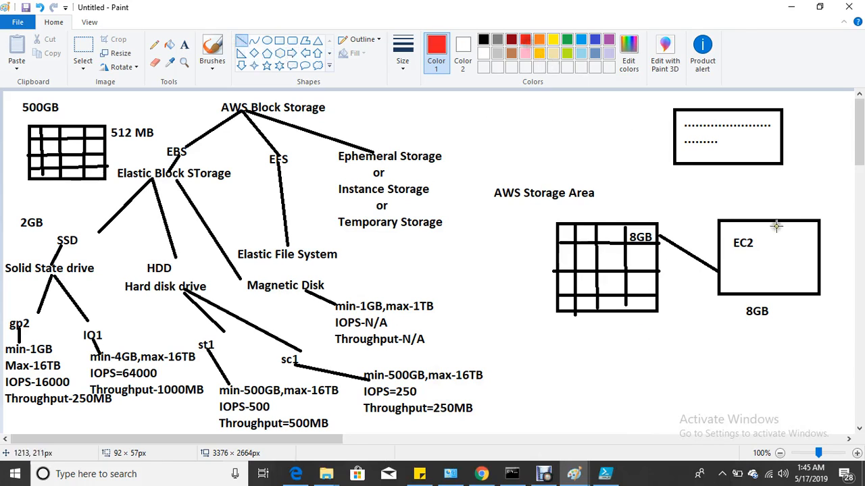
drag(705, 195, 841, 293)
drag(809, 185, 732, 330)
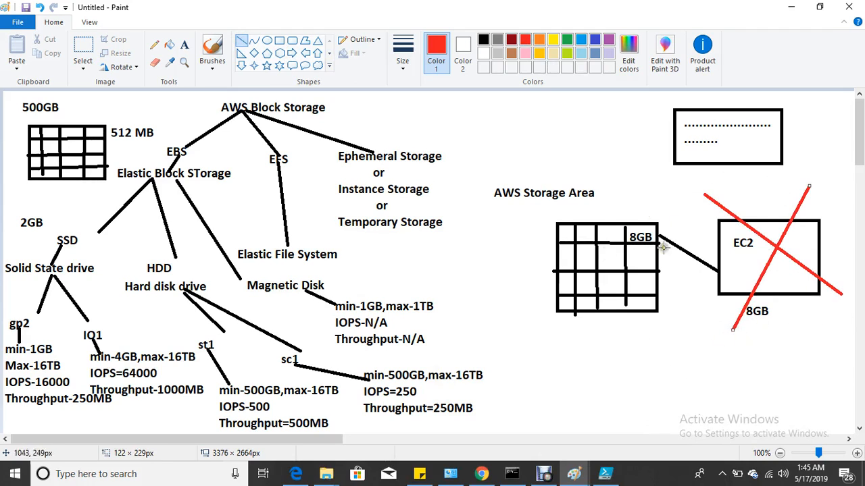
click(627, 224)
drag(650, 221, 633, 247)
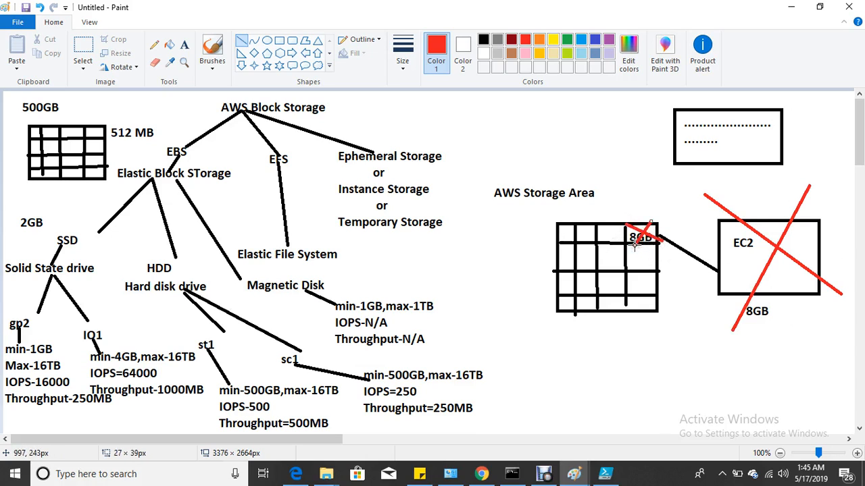
Step: Return to the launch wizard in Chrome and turn off Delete on Termination for the root volume
click(481, 474)
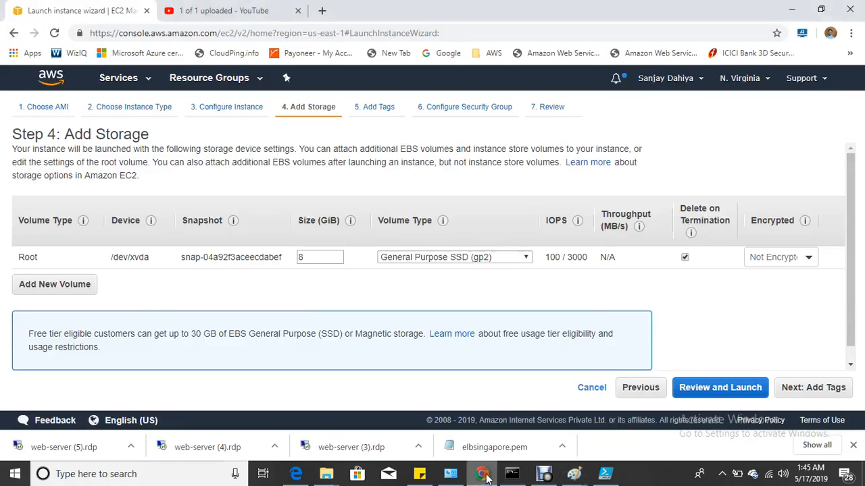
click(686, 258)
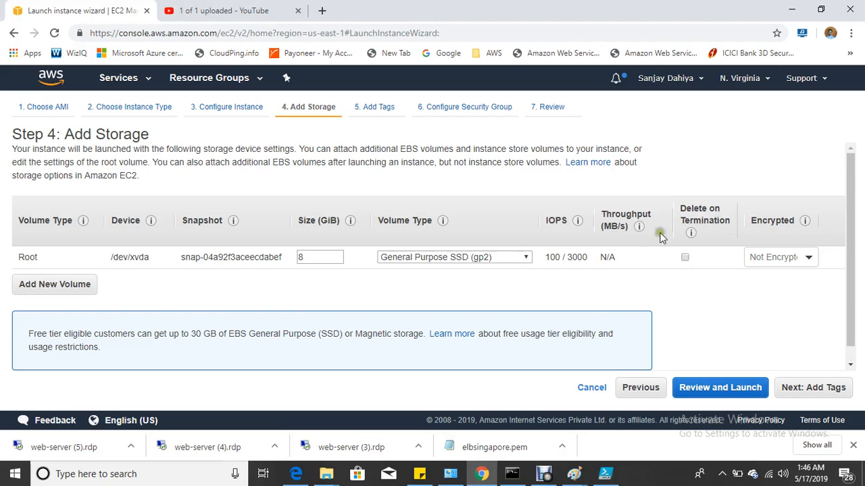
Step: Switch to Paint and review the crossed-out 8GB cell in the storage diagram
mouse_move(589, 264)
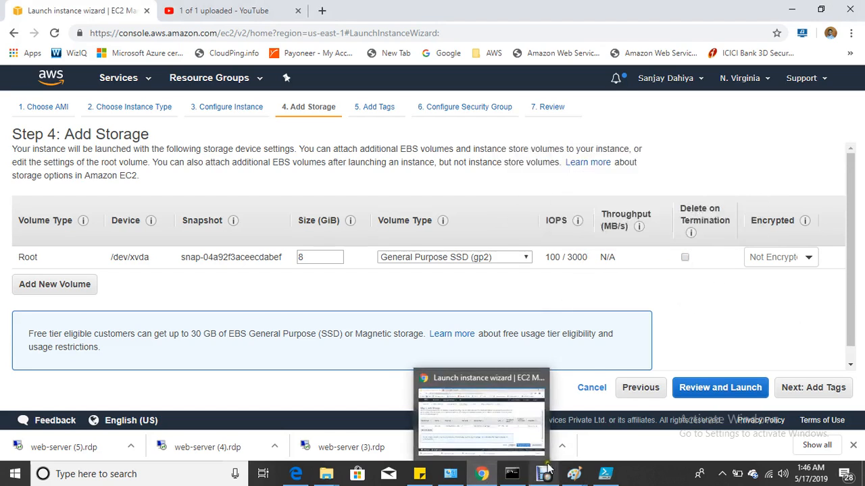
mouse_move(567, 475)
click(622, 435)
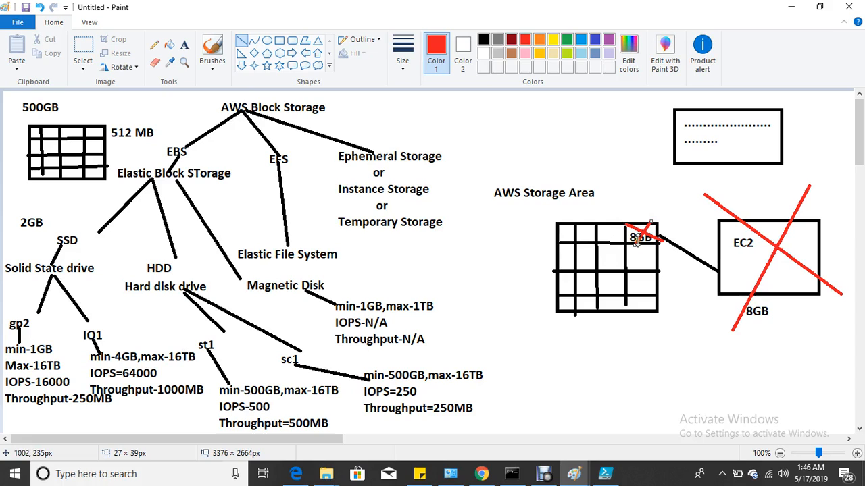
Step: Undo the red cross over the 8GB cell and draw a red rectangle about 154 × 118 px below the crossed-out EC2 box
key(ctrl+z)
key(ctrl+z)
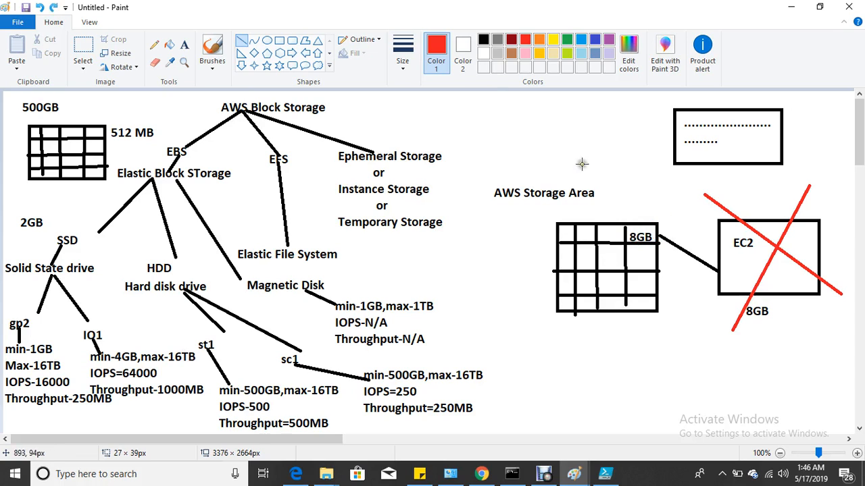
click(279, 40)
drag(718, 334, 817, 410)
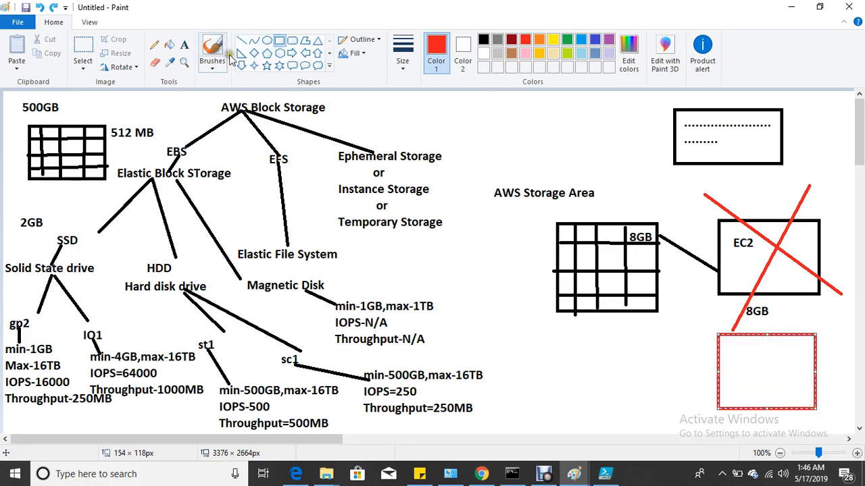
Step: Label the new red box "ec2" and connect it to the 8GB storage cell with a straight red line
click(184, 47)
drag(723, 339, 789, 386)
text(ec2)
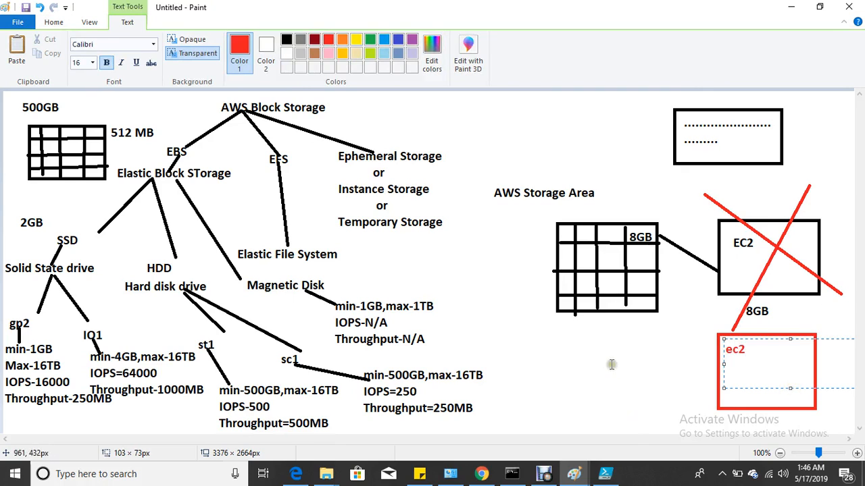
click(615, 366)
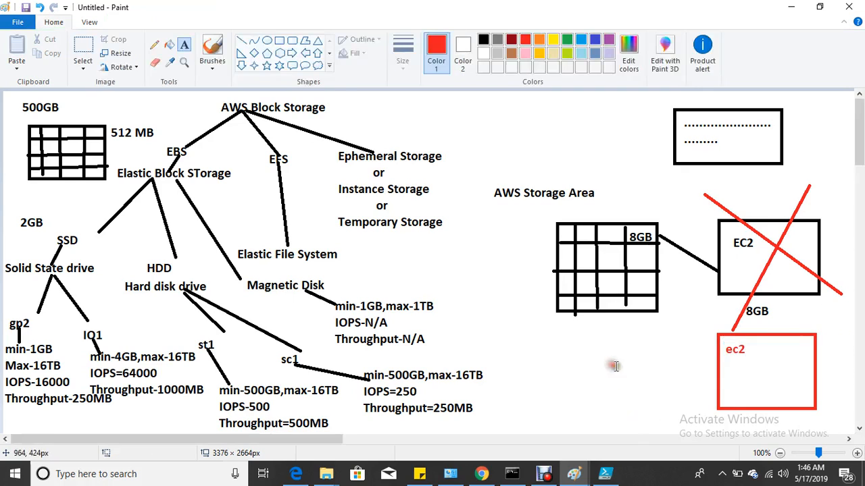
click(242, 45)
drag(650, 241, 716, 365)
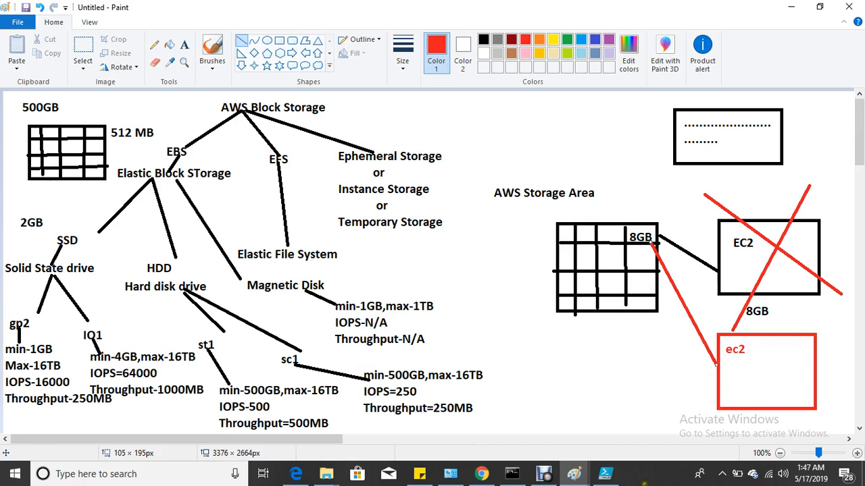
Step: Switch to the launch wizard in Chrome to check the root volume settings, and return to the storage diagram in Paint
click(481, 474)
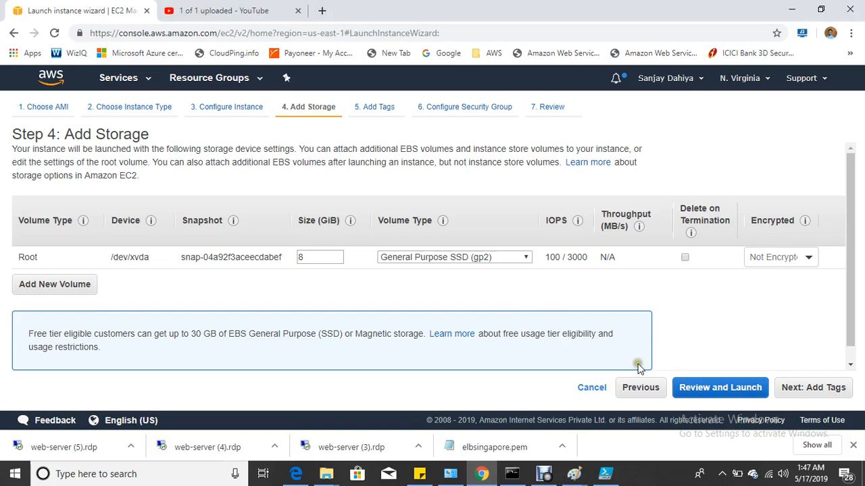
mouse_move(575, 476)
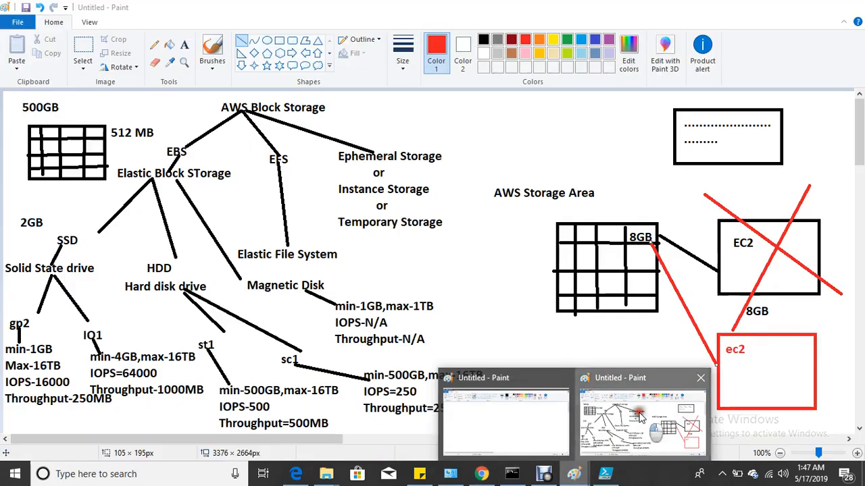
click(642, 416)
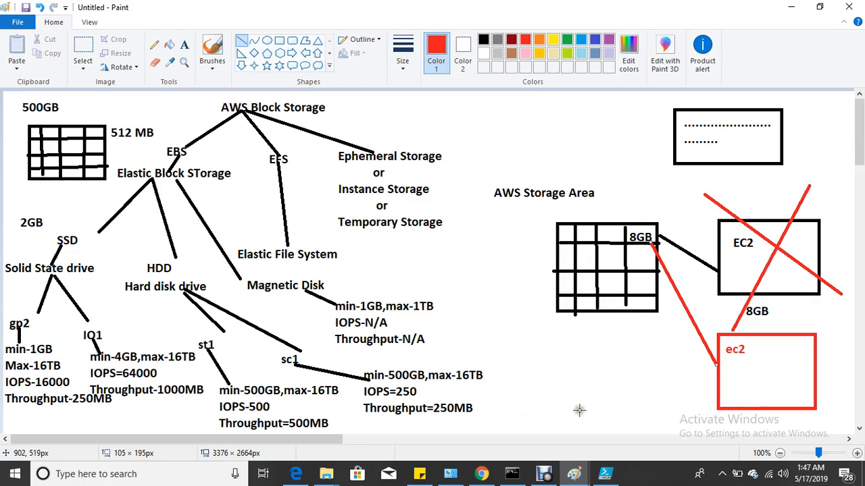
Step: Switch to the launch wizard in Chrome and turn on Delete on Termination for the root volume
mouse_move(492, 478)
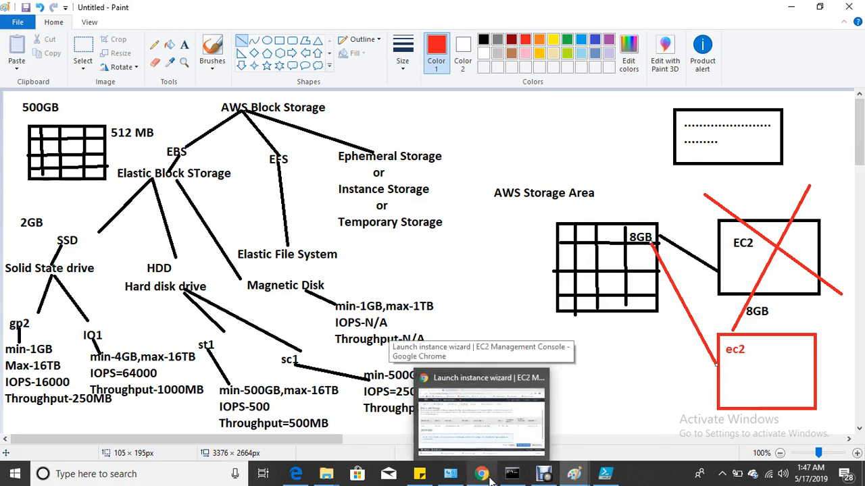
click(490, 476)
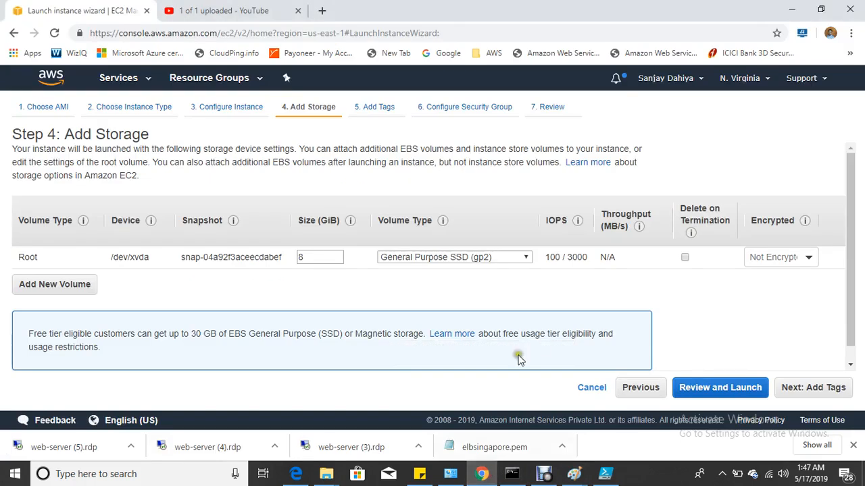
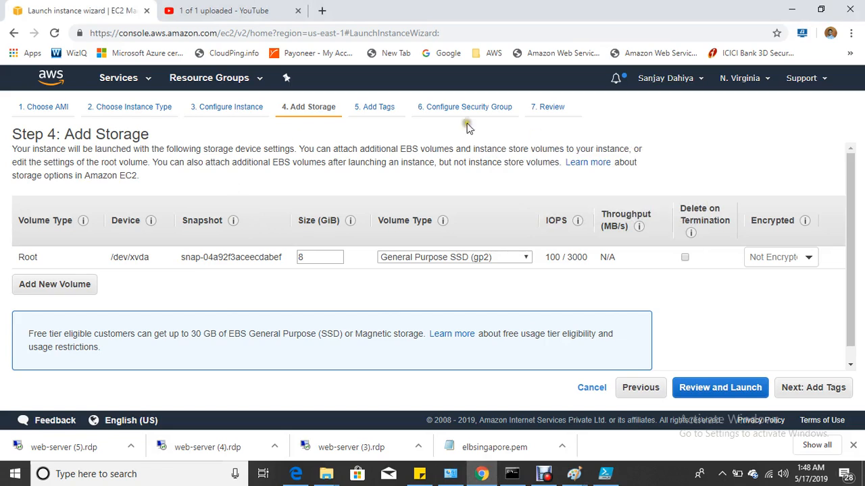
click(685, 259)
Step: Proceed to the instance tags and add a tag with the key Name and the value Machine-1
click(806, 392)
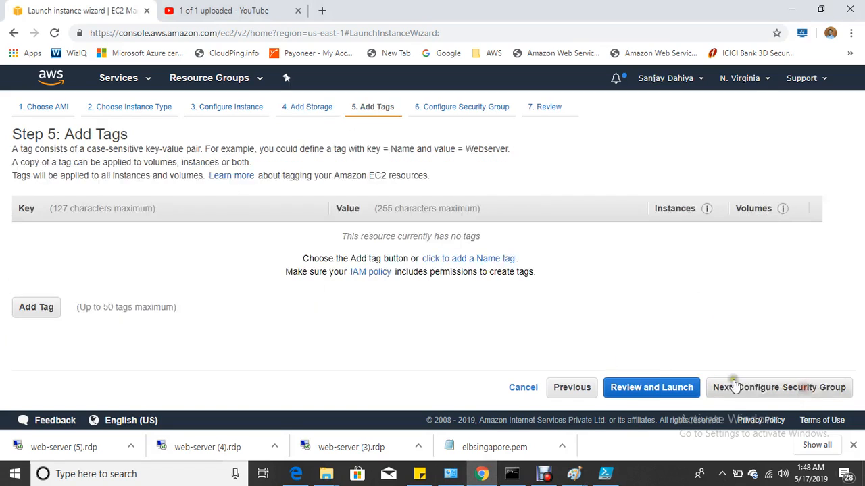
click(34, 310)
text(Name)
key(Tab)
text(Mach)
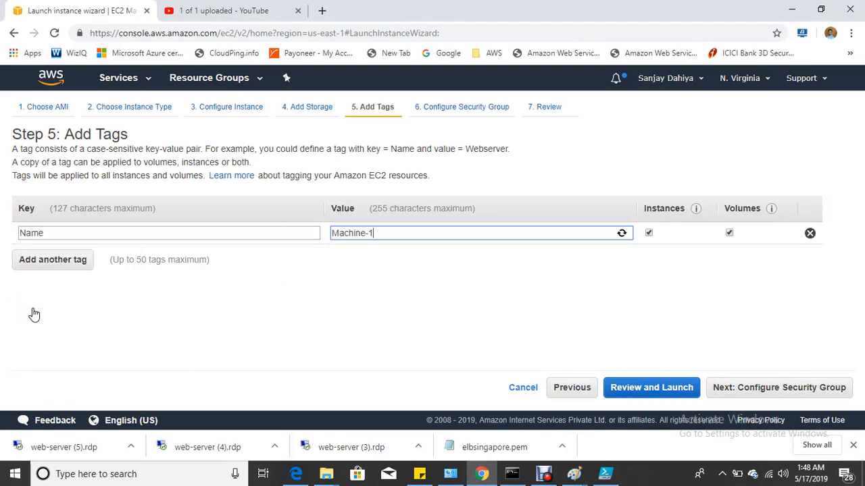
click(457, 312)
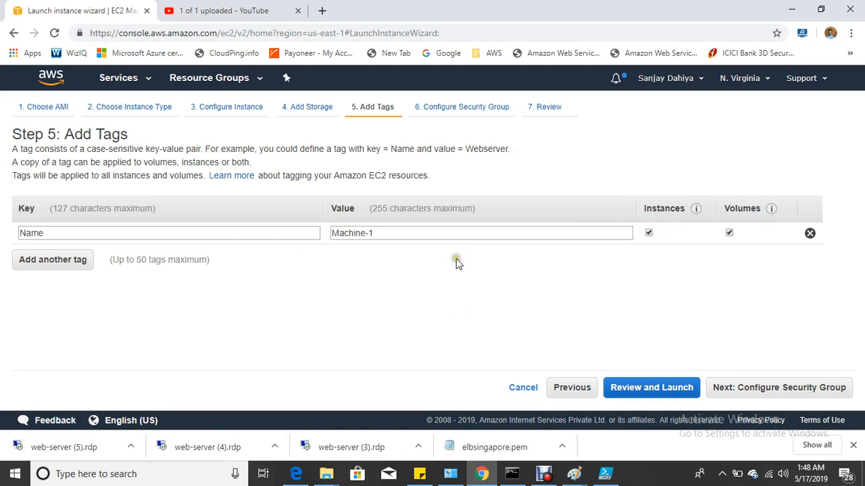
Step: Keep the default new security group and launch the instance with the existing key pair recoverkey, acknowledging access to its private key file
click(787, 390)
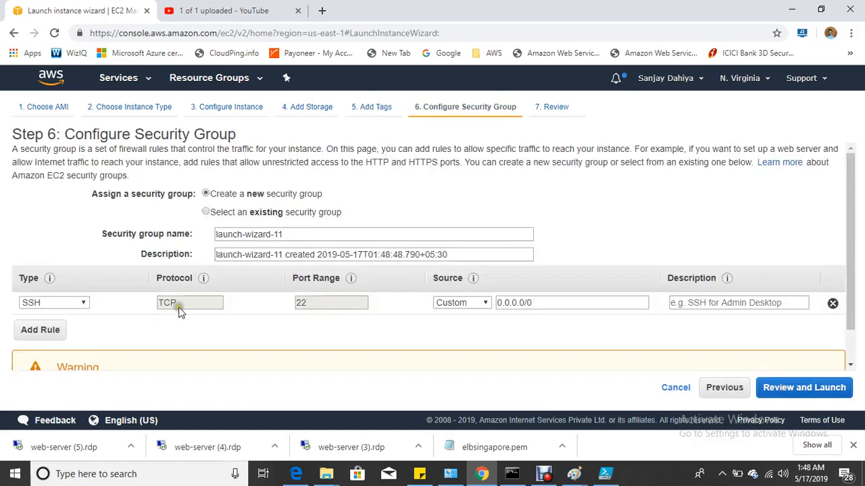
click(770, 387)
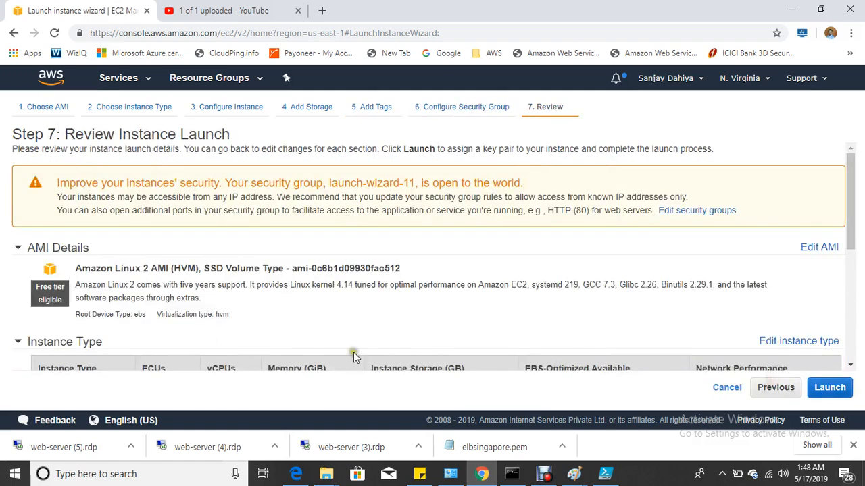
click(830, 387)
click(280, 326)
click(337, 286)
click(275, 306)
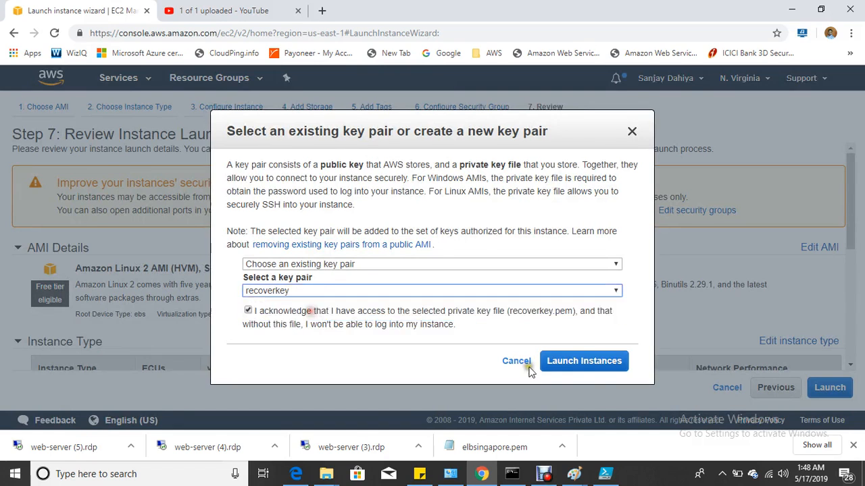
click(584, 363)
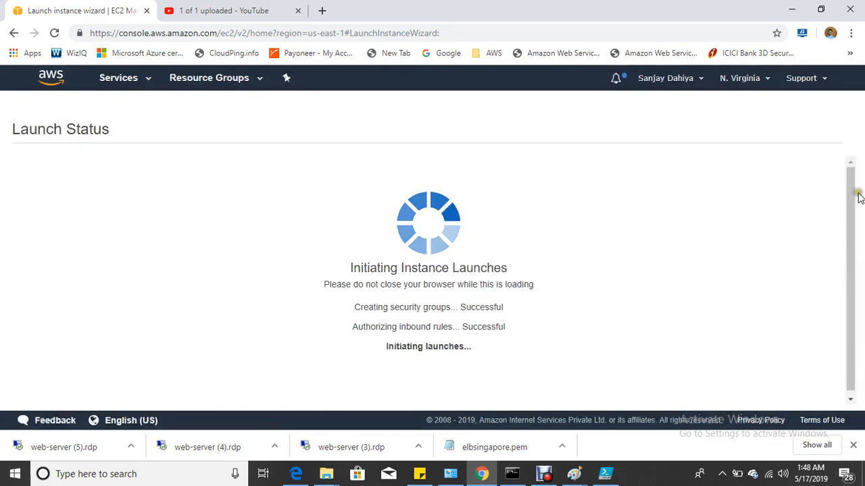
Step: Open the instances list from the launch status page and refresh it to check Machine-1
drag(845, 226, 843, 304)
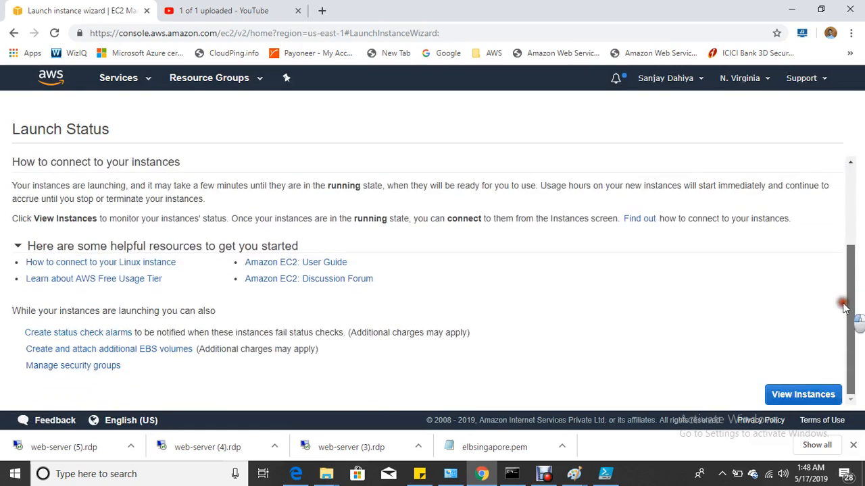
click(794, 397)
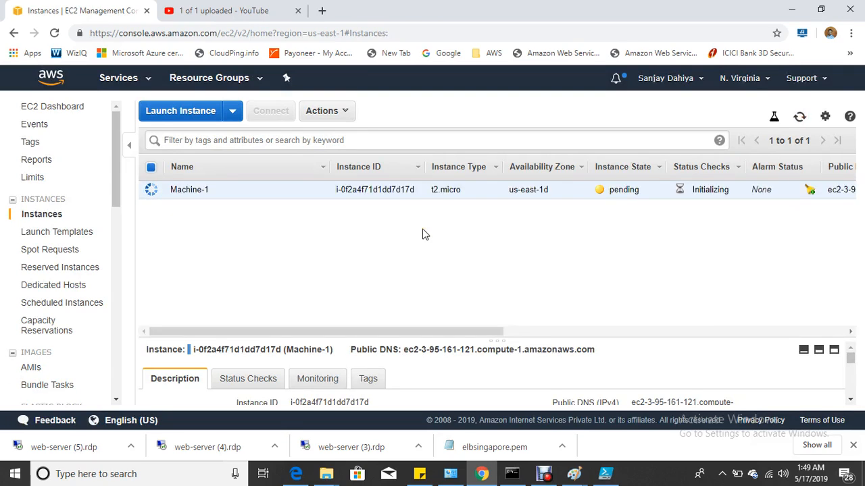
click(799, 116)
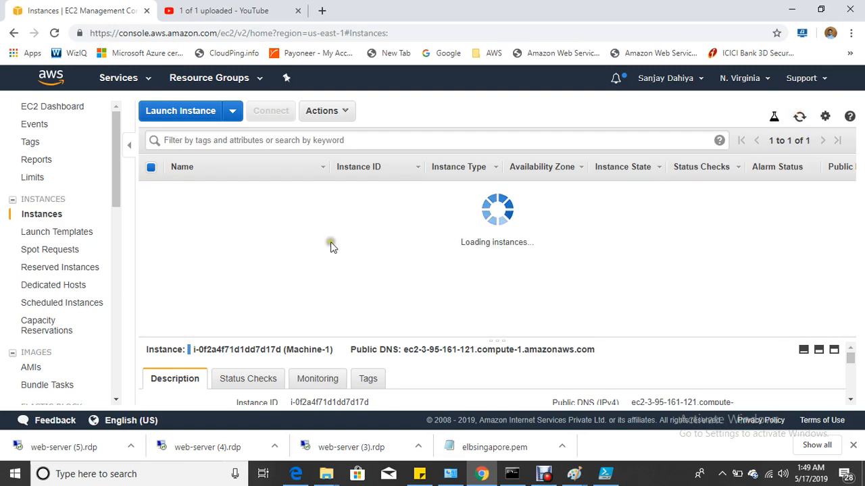
Step: Start a second instance launch with the Amazon Linux 2 AMI and t2.micro, and turn off Delete on Termination for its root volume
click(188, 112)
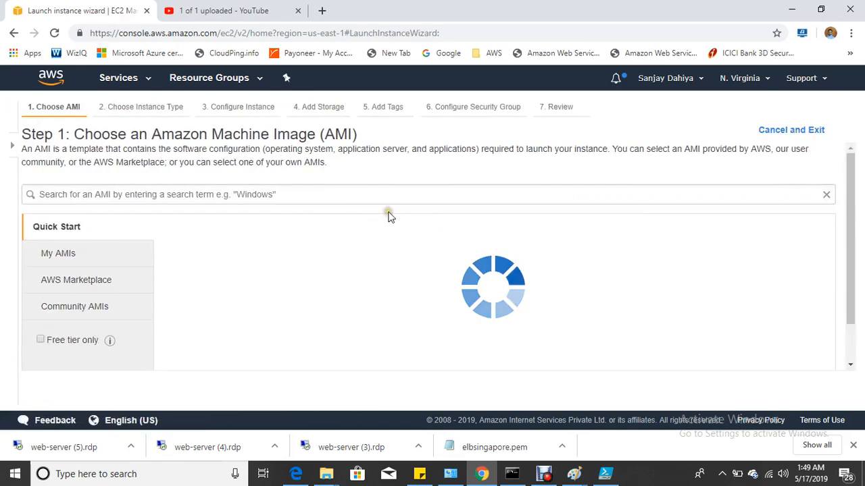
click(795, 259)
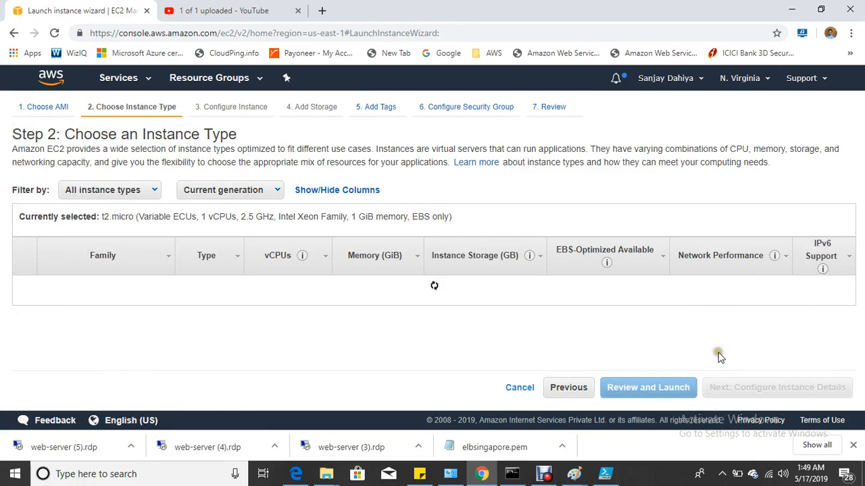
click(787, 391)
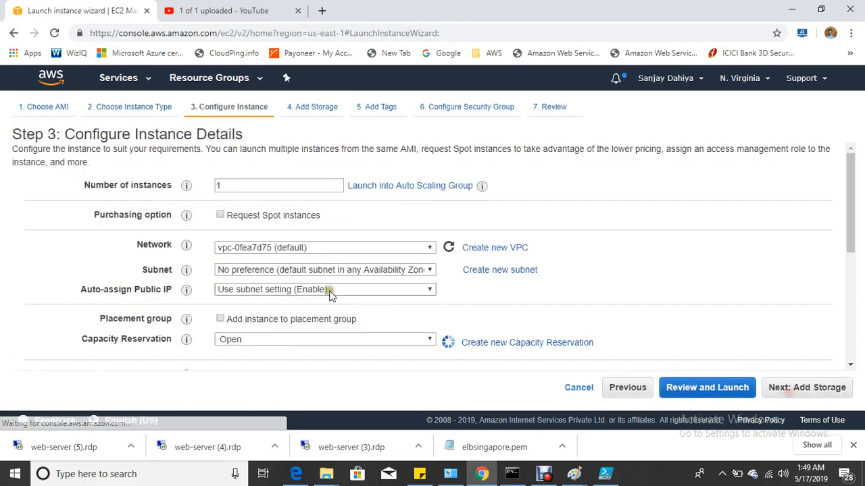
click(803, 388)
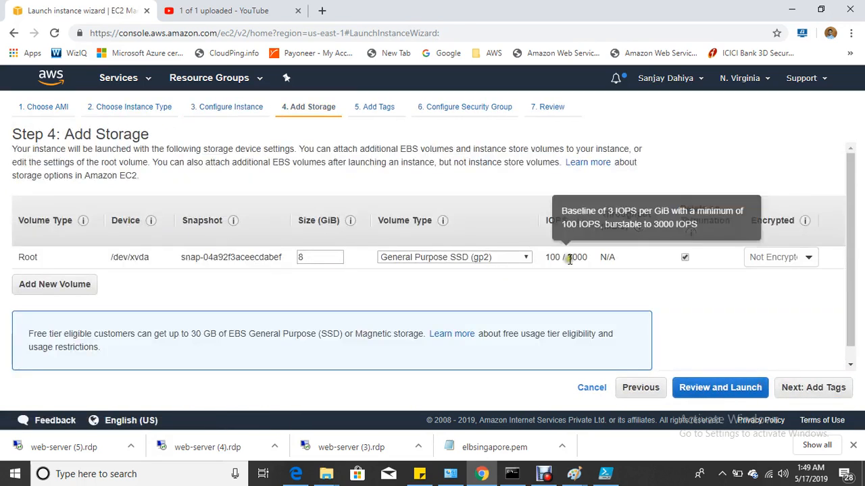
click(685, 258)
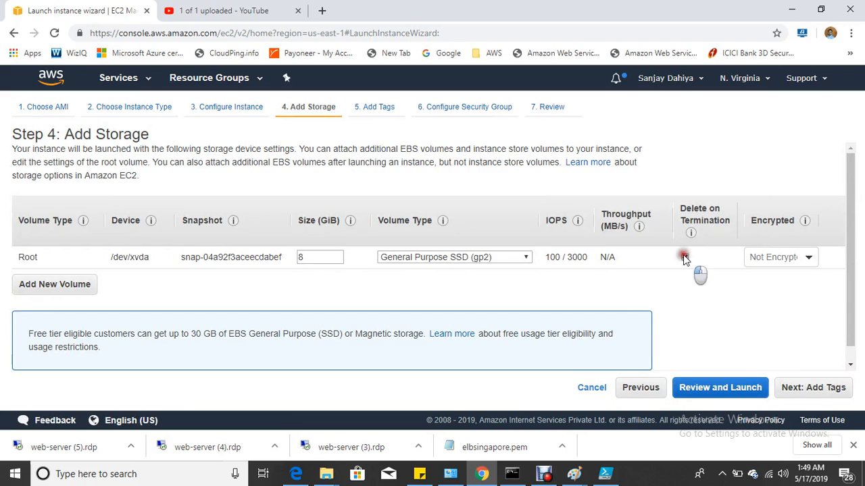
Step: Proceed to the second instance's tags and add a tag with the key Name and the value Machine-2
click(797, 390)
click(40, 312)
text(Name)
key(Tab)
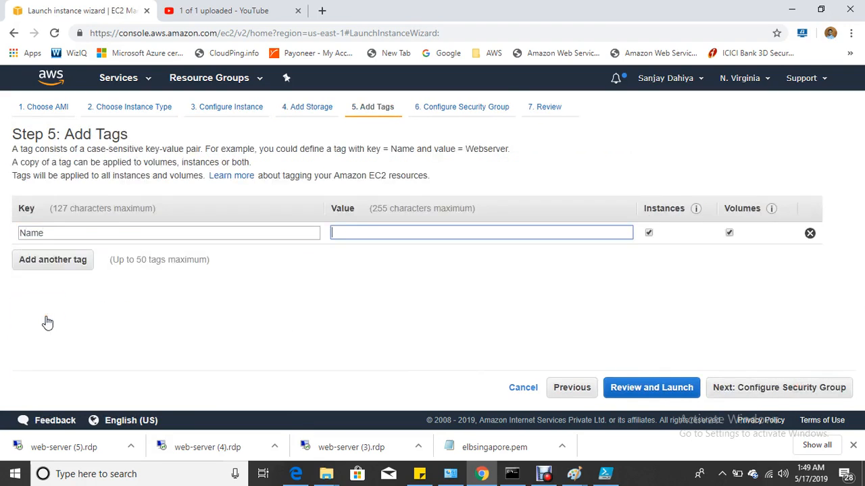
text(Machine)
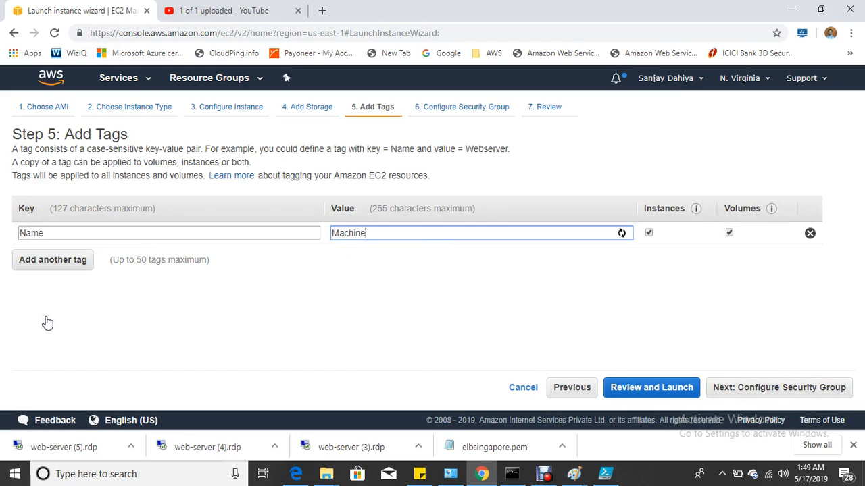
click(598, 246)
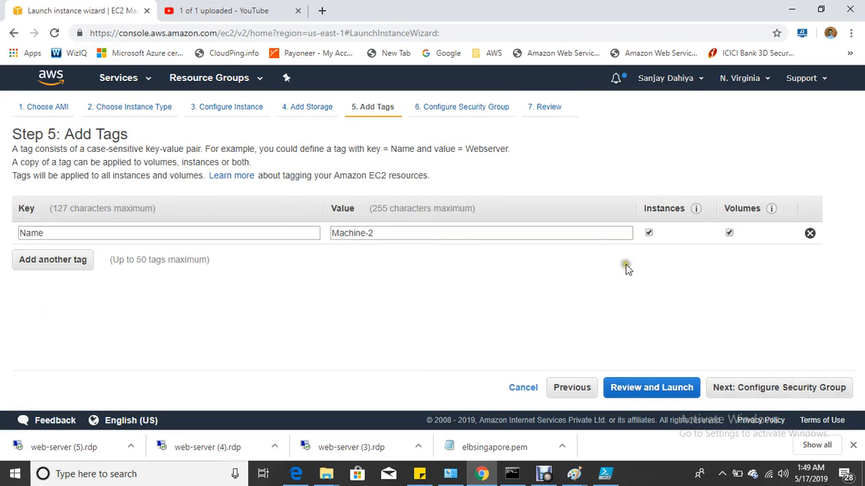
Step: Keep the default security group and launch the second instance with the recoverkey key pair, acknowledging access to its private key file
click(801, 387)
click(804, 387)
click(825, 390)
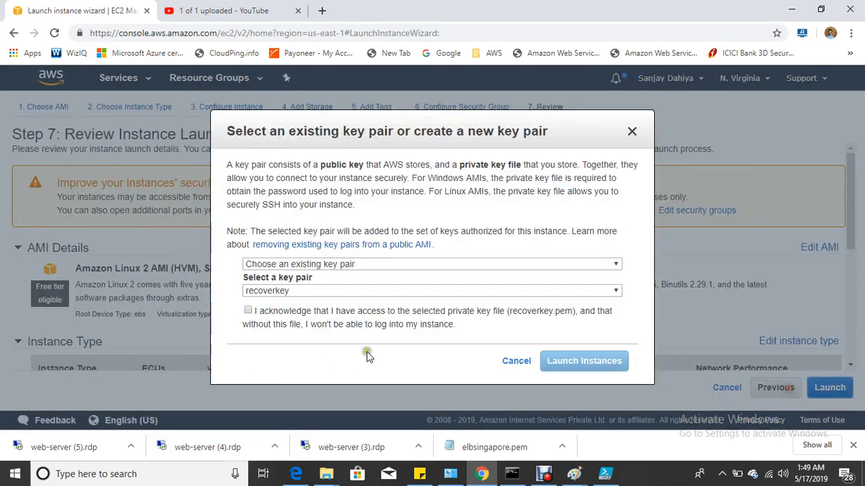
click(322, 312)
click(577, 368)
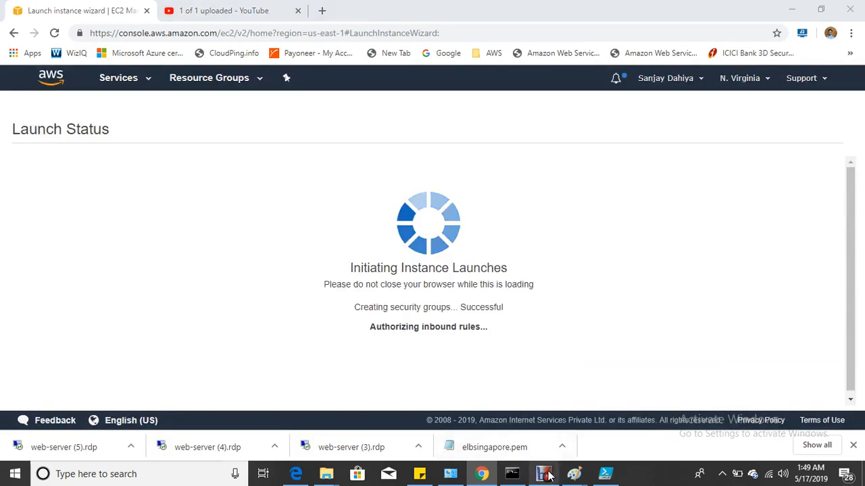
click(545, 474)
click(547, 475)
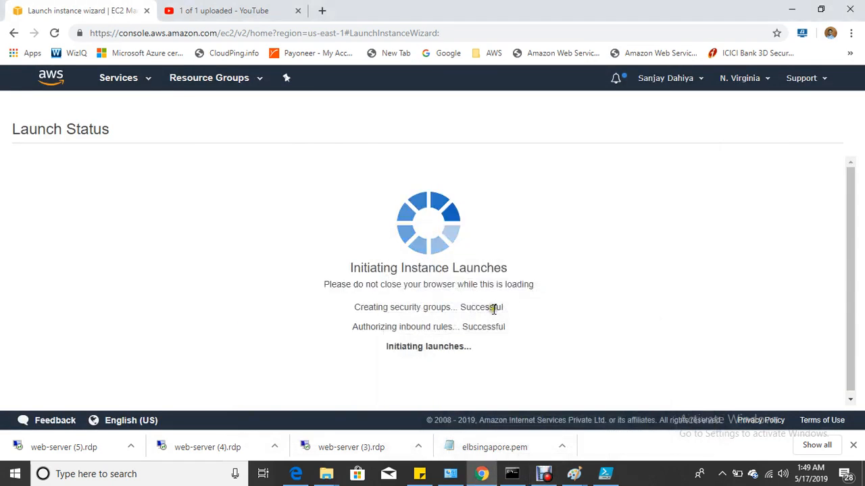
Step: Open the instances list from the launch status page and refresh it to check the state of Machine-2
scroll(747, 368, down, 3)
click(798, 398)
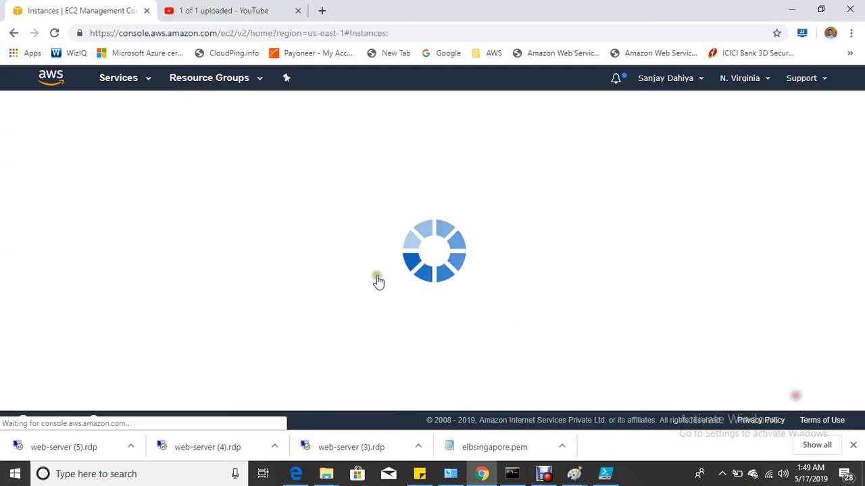
click(807, 122)
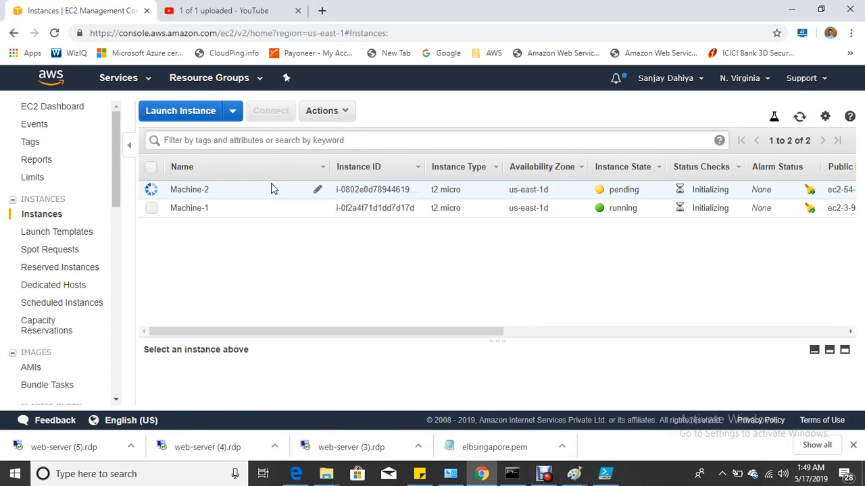
click(799, 116)
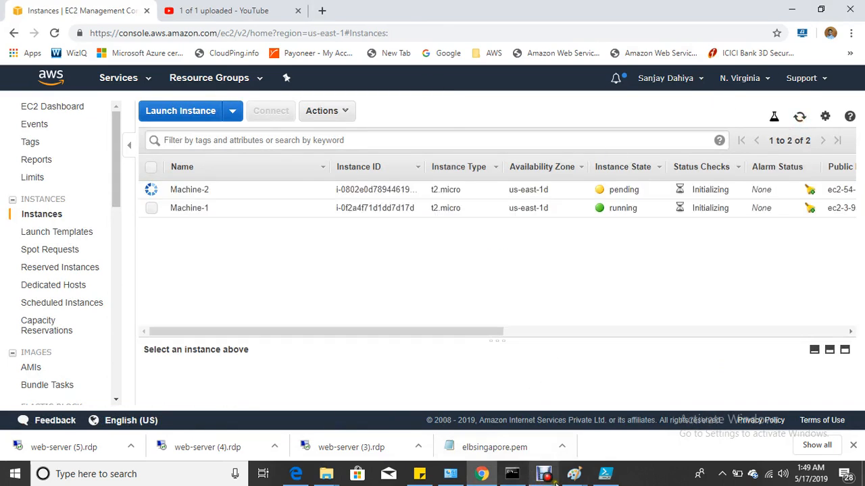
click(544, 474)
click(323, 404)
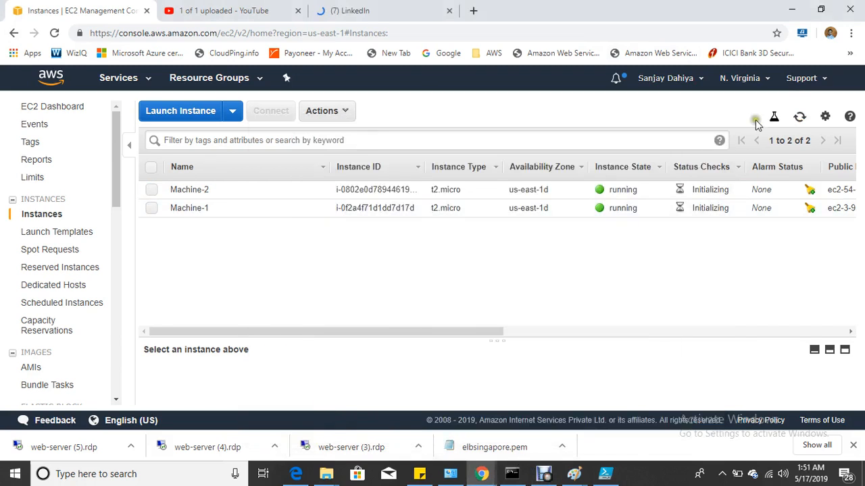
Step: Refresh the instances list, then open the Elastic Block Store volumes list to view the root volumes of both machines
click(799, 117)
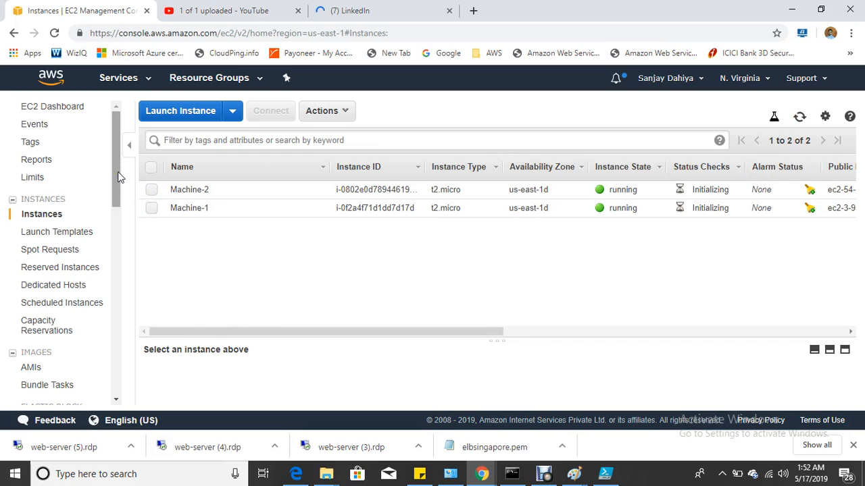
drag(117, 177, 118, 248)
click(20, 203)
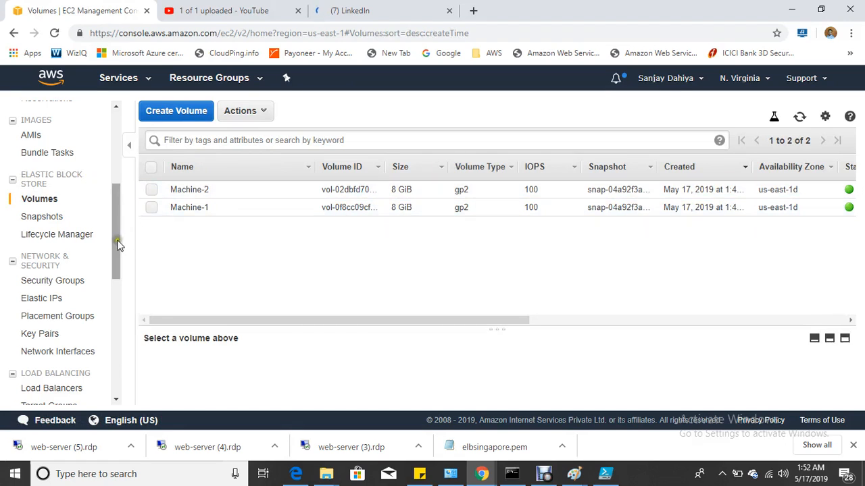
Step: Return to the running instances through the EC2 Dashboard and terminate both Machine-1 and Machine-2
drag(116, 241, 91, 139)
click(47, 104)
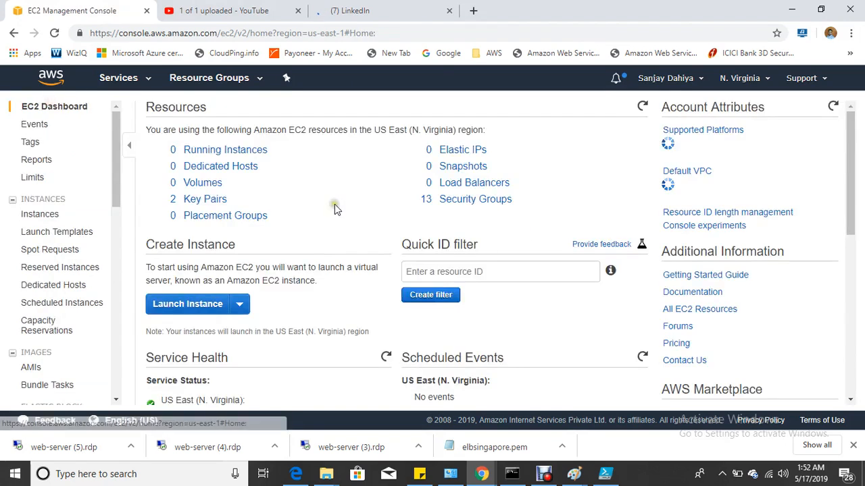
click(222, 150)
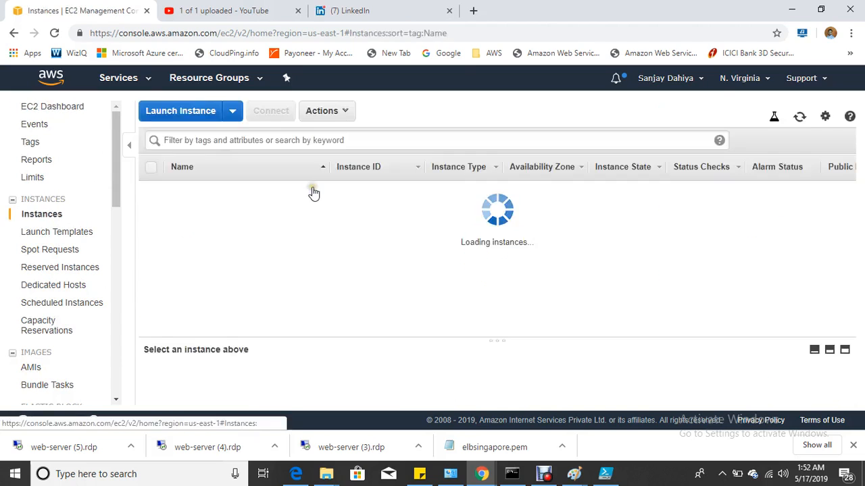
click(148, 168)
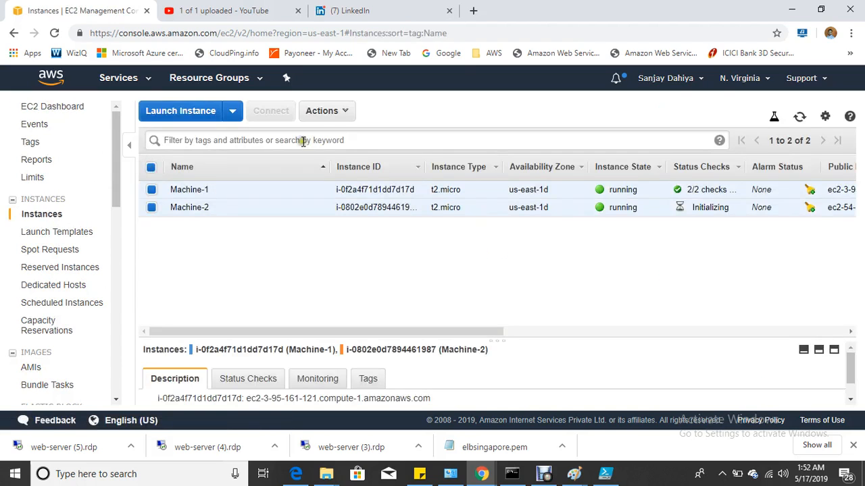
click(339, 119)
mouse_move(365, 196)
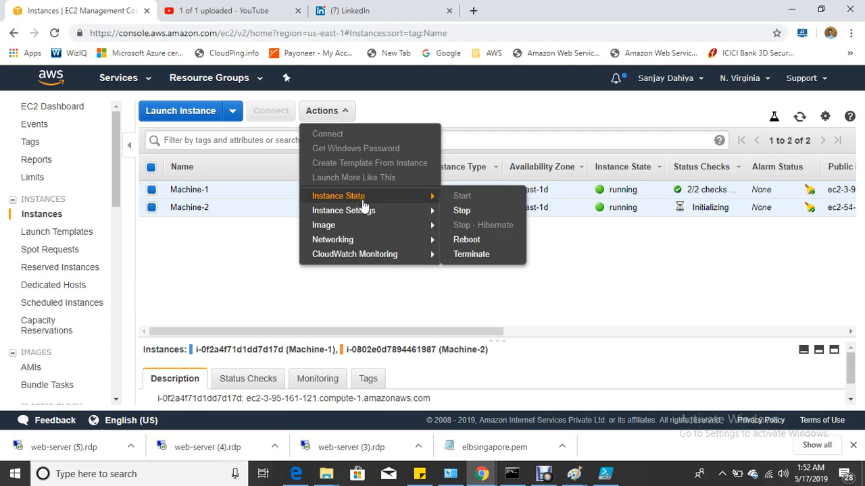
click(496, 257)
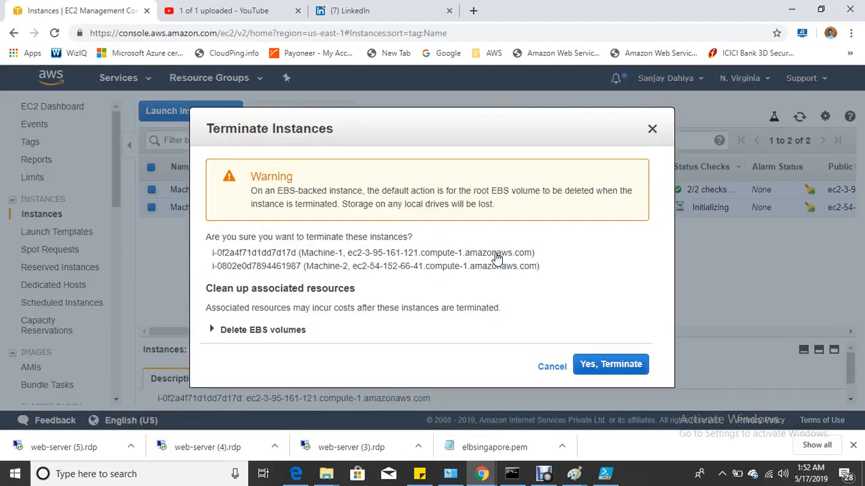
click(627, 368)
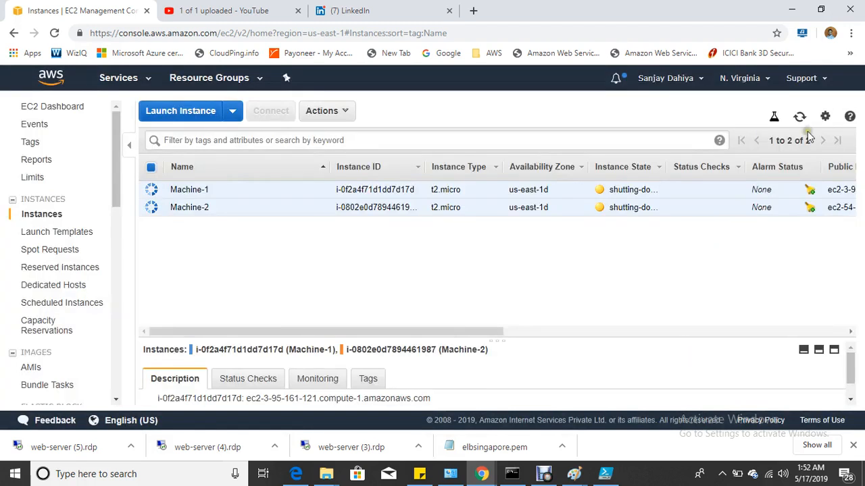
Step: Refresh the instances list to check the termination state of both machines, and dismiss the browser notification
click(799, 116)
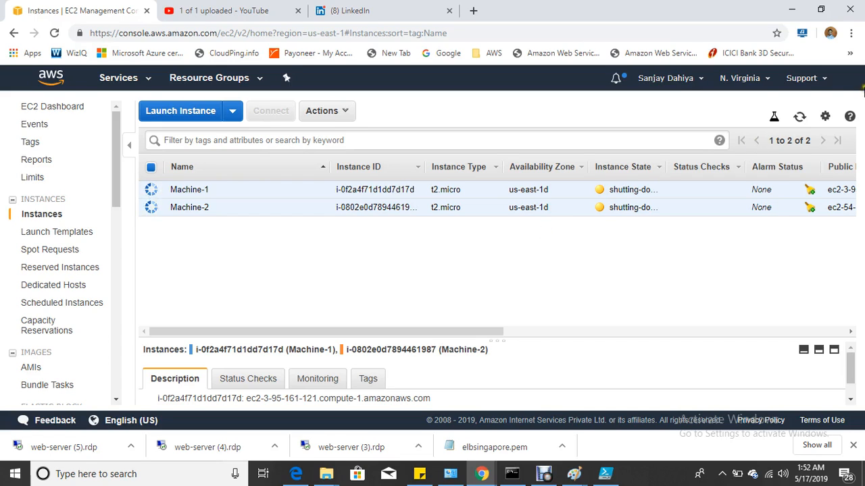
click(800, 117)
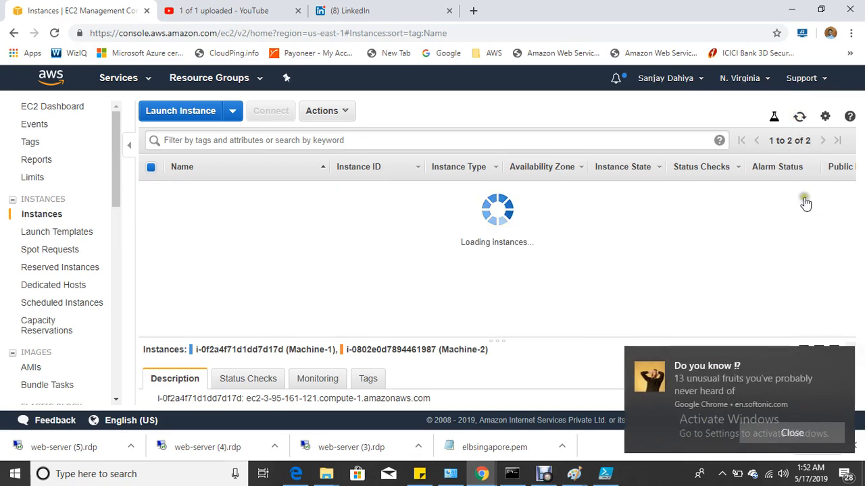
click(843, 360)
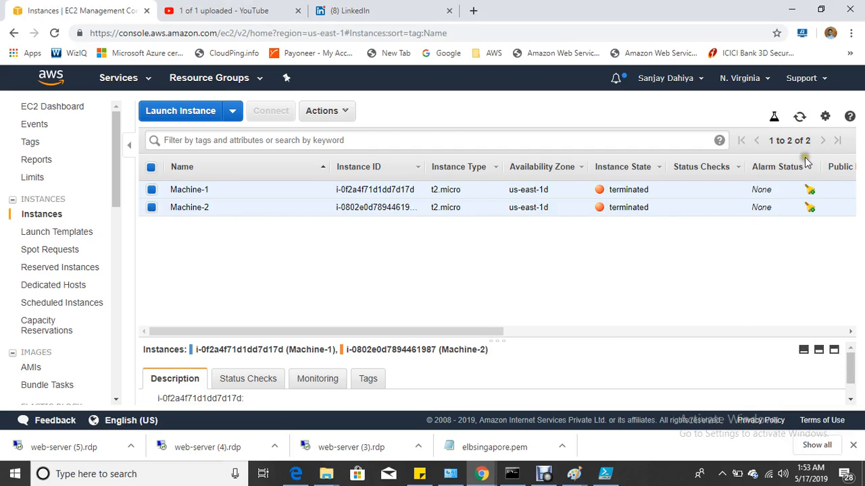
Step: Open the Elastic Block Store volumes list to check which root volumes remain after the terminations
click(116, 161)
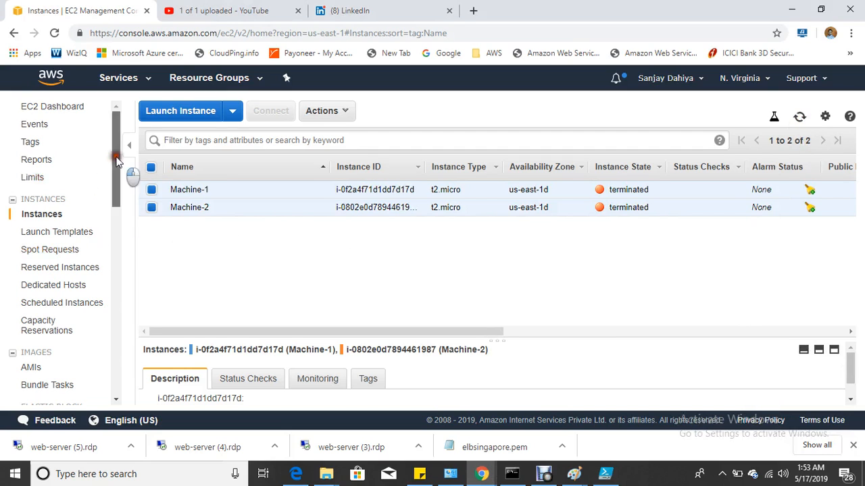
drag(116, 161, 119, 215)
click(40, 249)
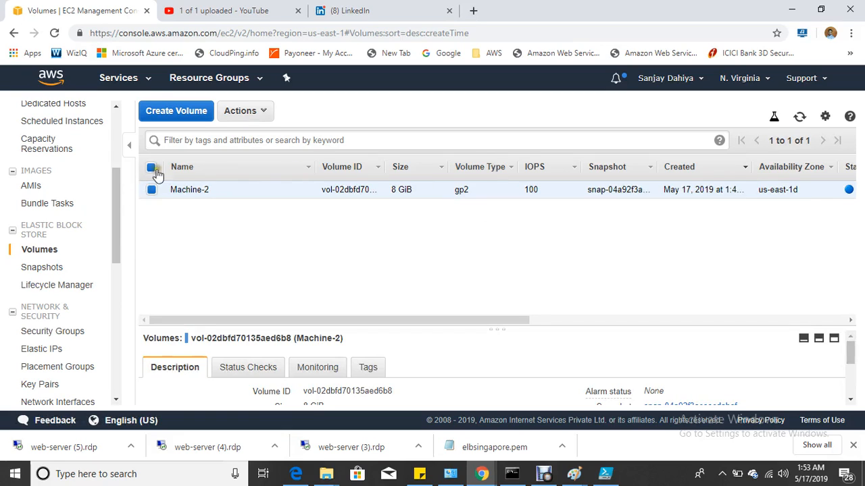
Step: Delete the Machine-2 EBS volume and confirm the deletion
drag(331, 322, 247, 308)
click(262, 112)
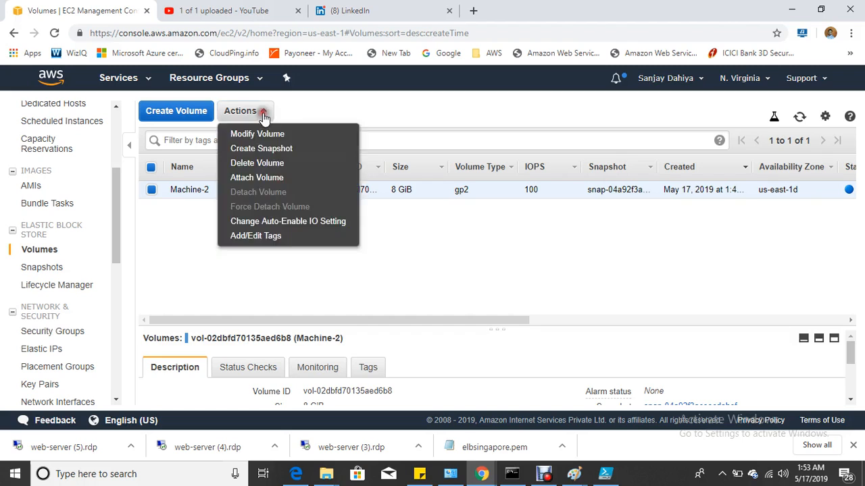
click(282, 166)
click(531, 291)
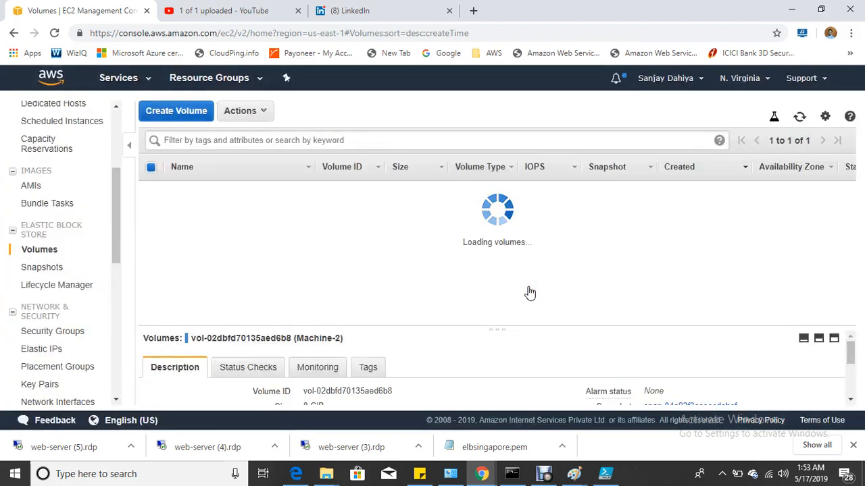